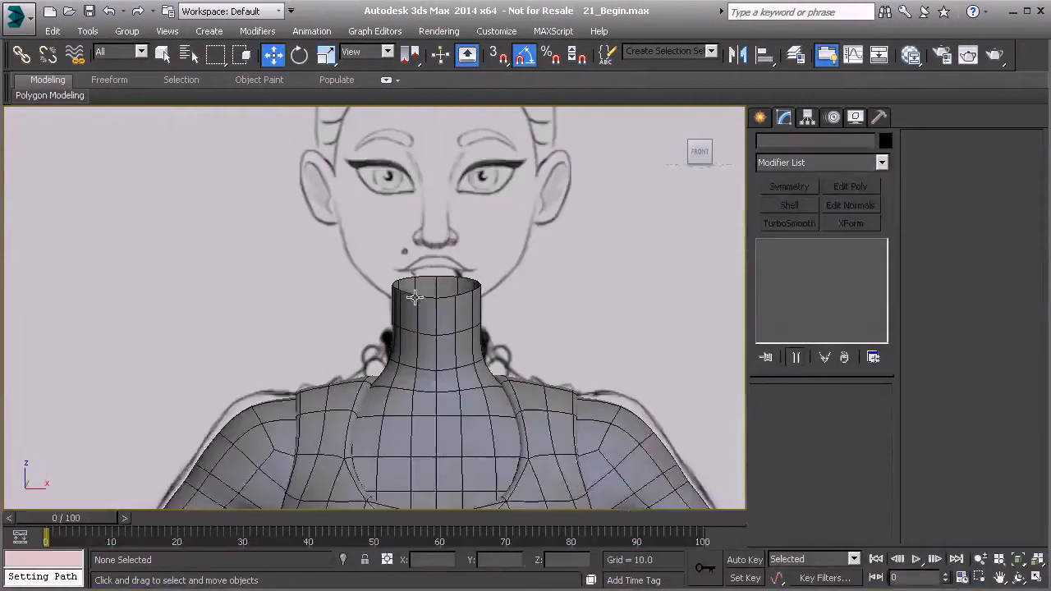
Hide the body mesh that covers the neck and chin of the front reference drawing
left_click(408, 406)
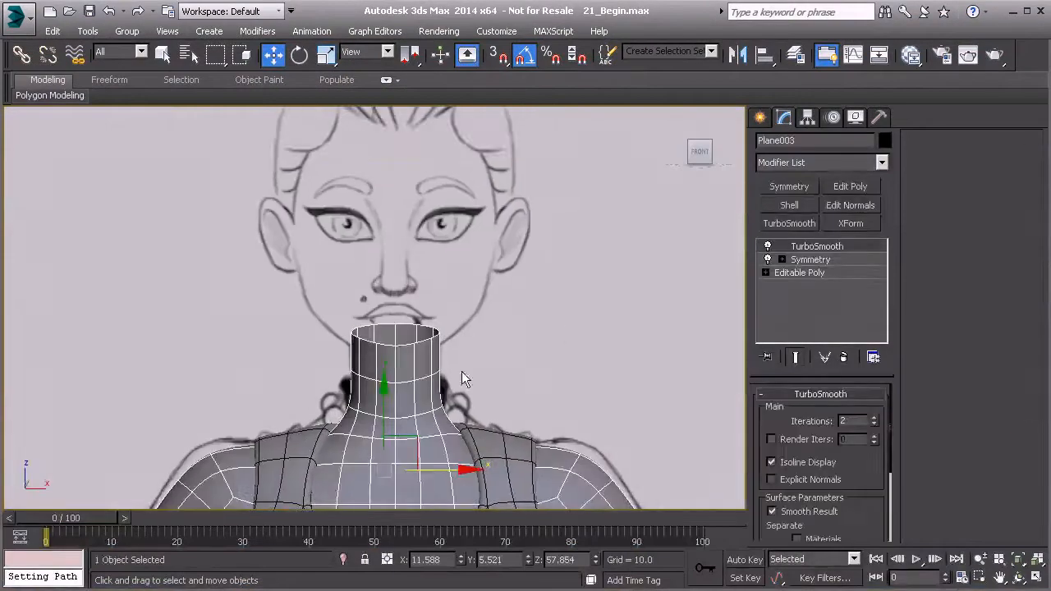
right_click(387, 435)
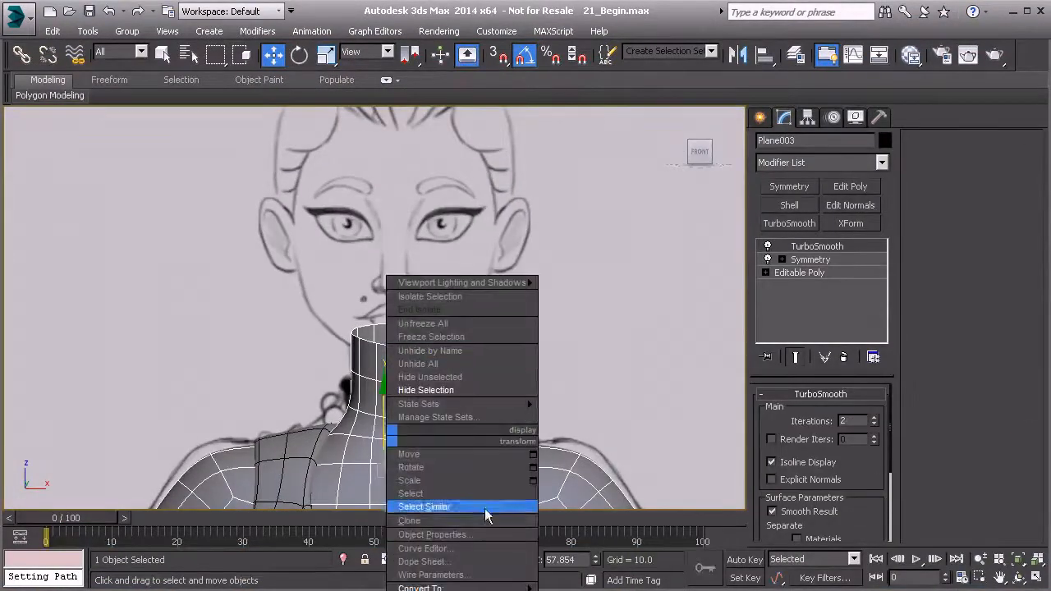
left_click(435, 390)
Create a small plane about 0.745 long and 0.725 wide just below the eye on the viewer's left in the front view
mouse_move(428, 294)
middle_mouse_down()
mouse_move(414, 348)
mouse_move(391, 326)
middle_mouse_up()
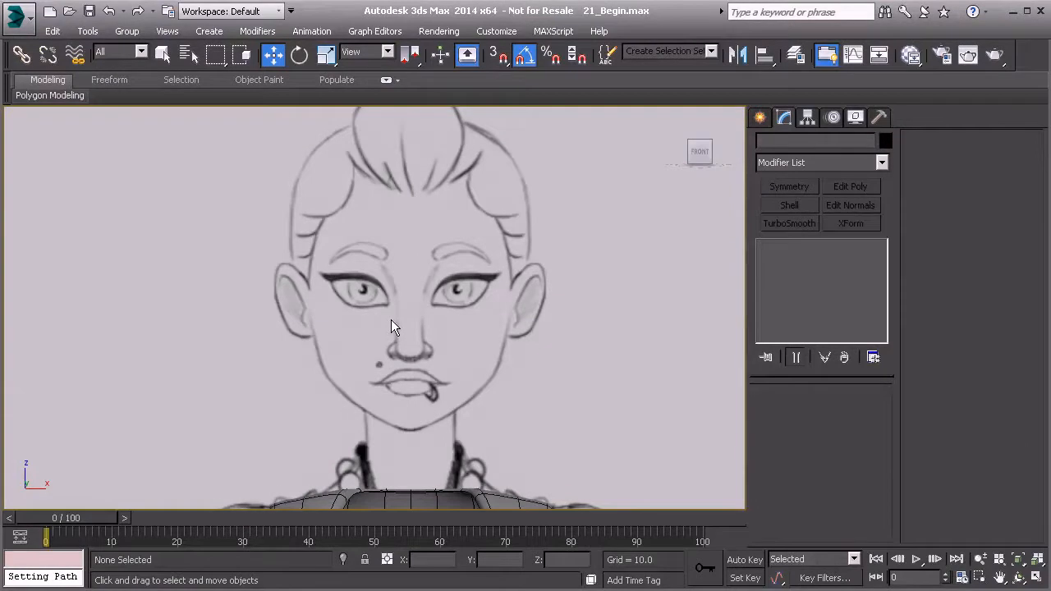
middle_click_drag(393, 319, 390, 309)
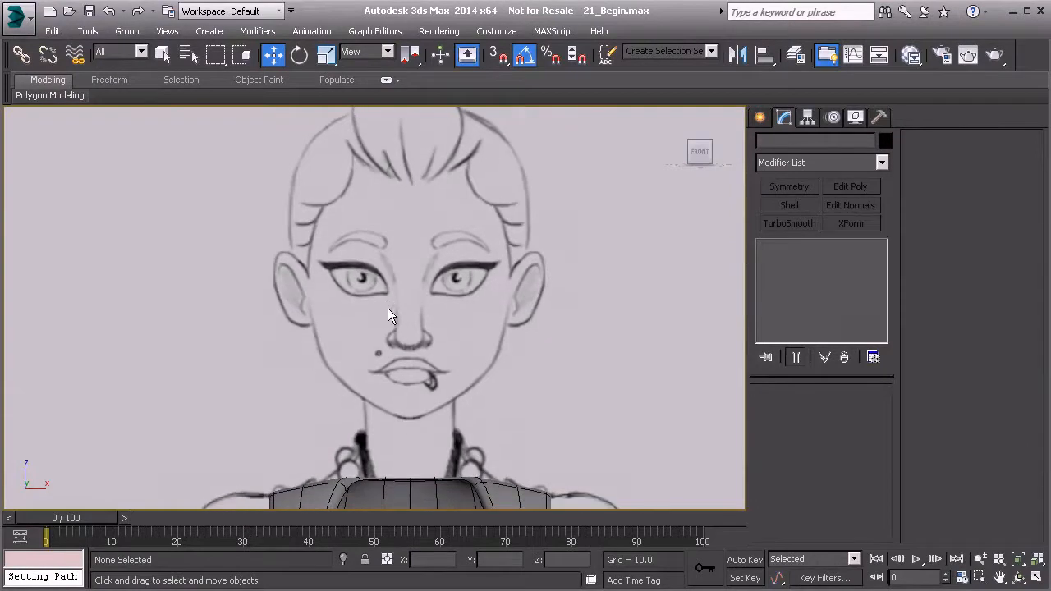
scroll(386, 305, "up", 2)
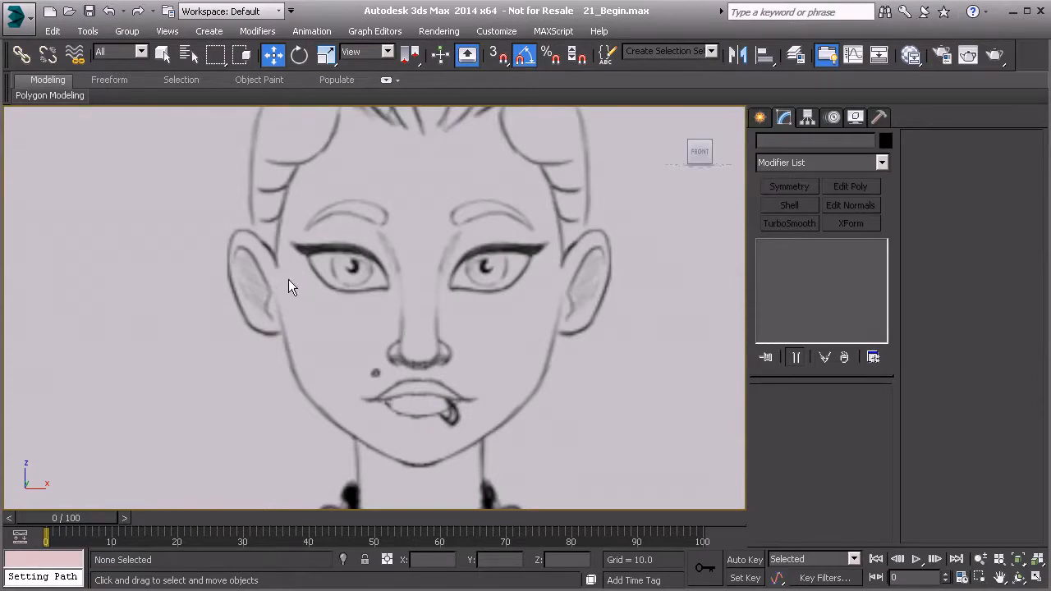
mouse_move(341, 287)
middle_mouse_down()
mouse_move(426, 329)
mouse_move(348, 349)
middle_mouse_up()
scroll(426, 329, "up", 5)
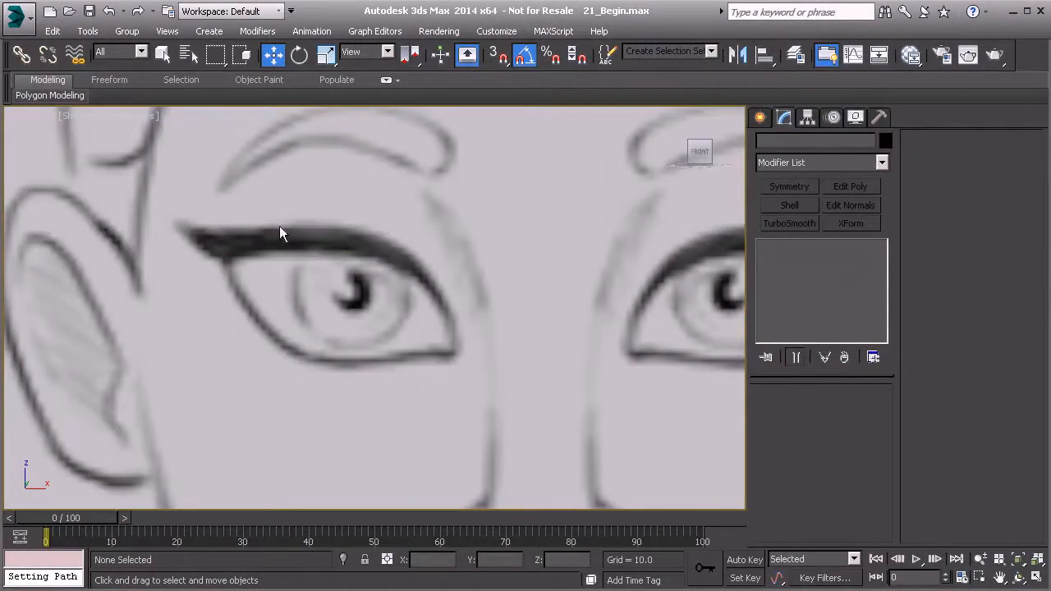
left_click(758, 118)
left_click(853, 289)
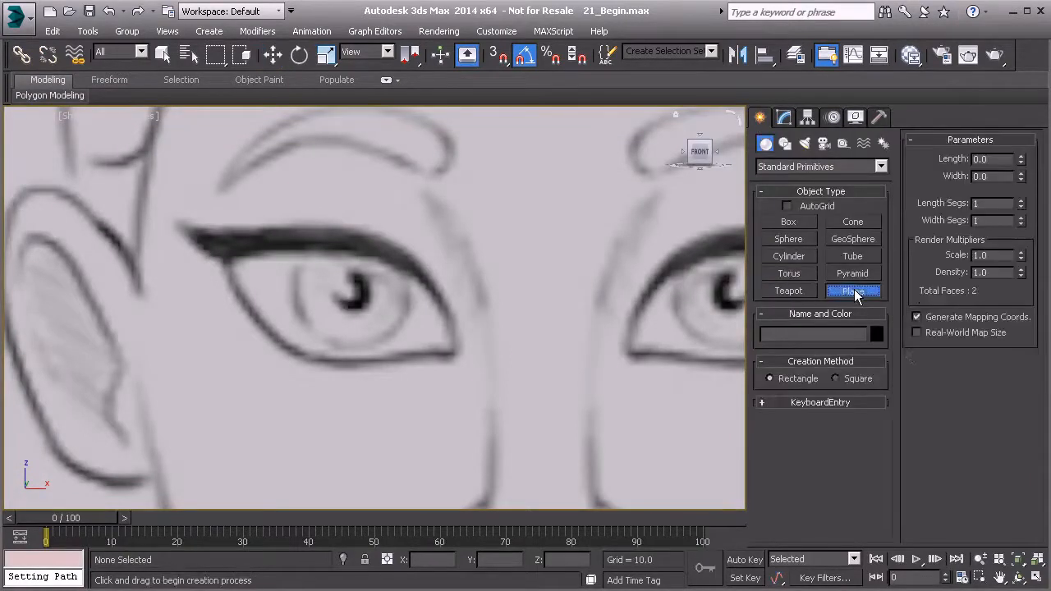
left_click_drag(310, 367, 338, 397)
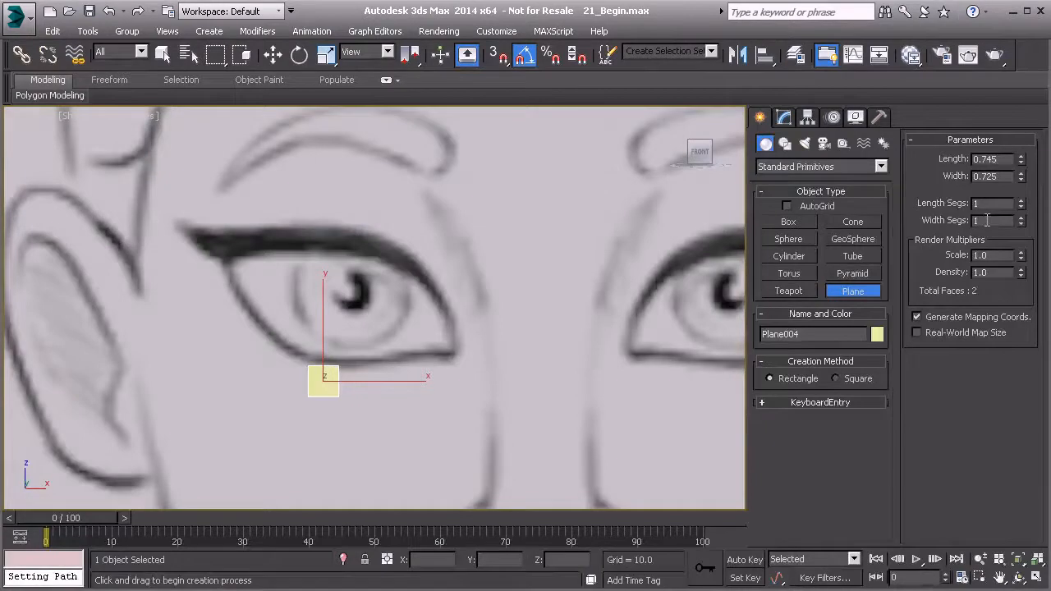
right_click(322, 380)
Convert the small plane under the eye to an Editable Poly
right_click(325, 382)
mouse_move(473, 542)
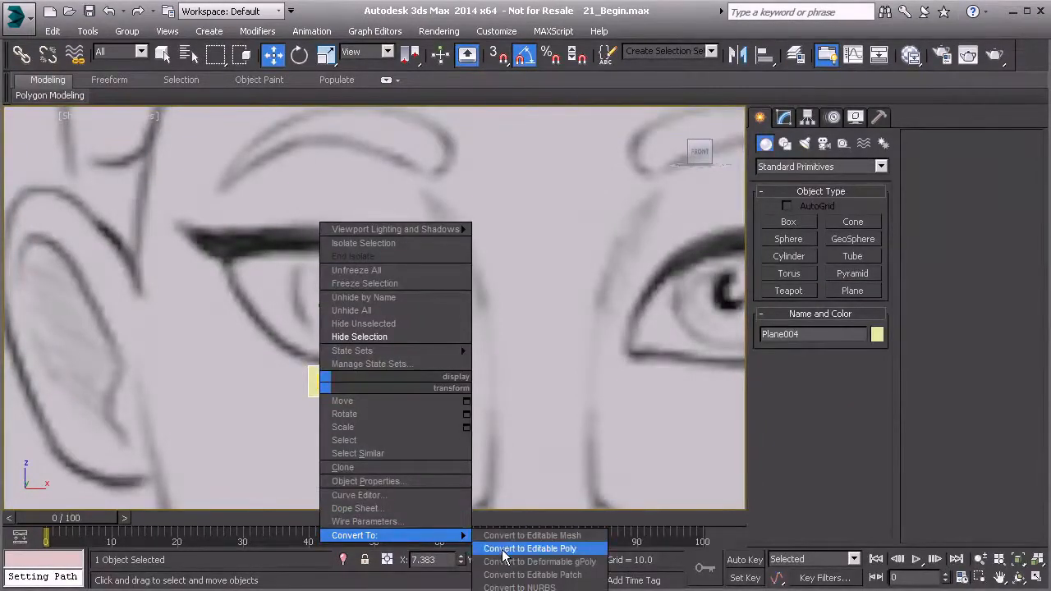
left_click(502, 548)
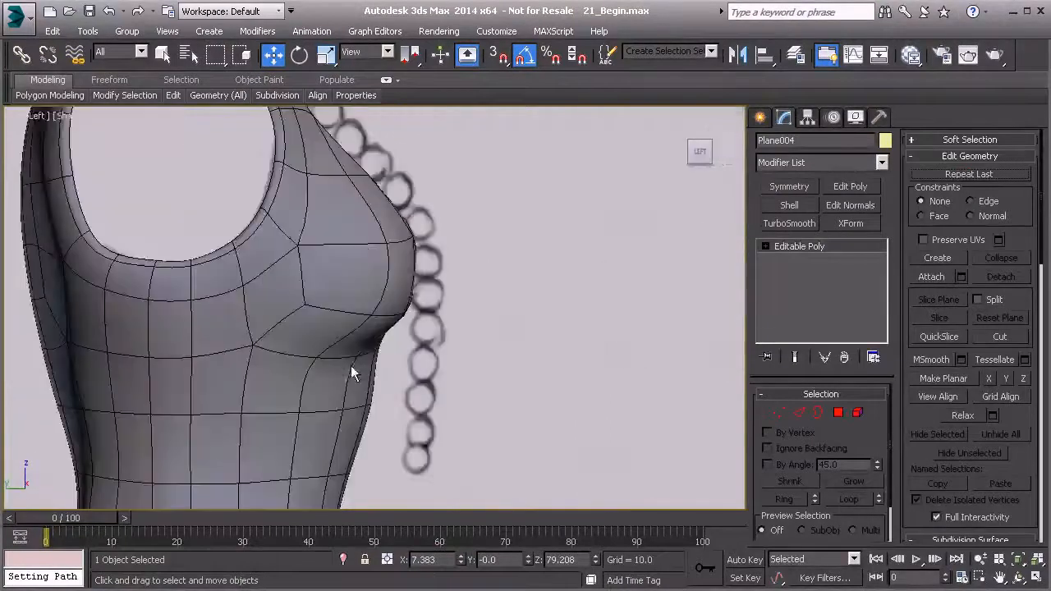
Move the plane forward in the left view to about Y -2.801, placing it beneath the eye in the profile drawing
middle_click_drag(396, 401, 427, 585)
scroll(388, 398, "down", 1)
middle_click_drag(444, 165, 357, 359)
scroll(375, 312, "up", 4)
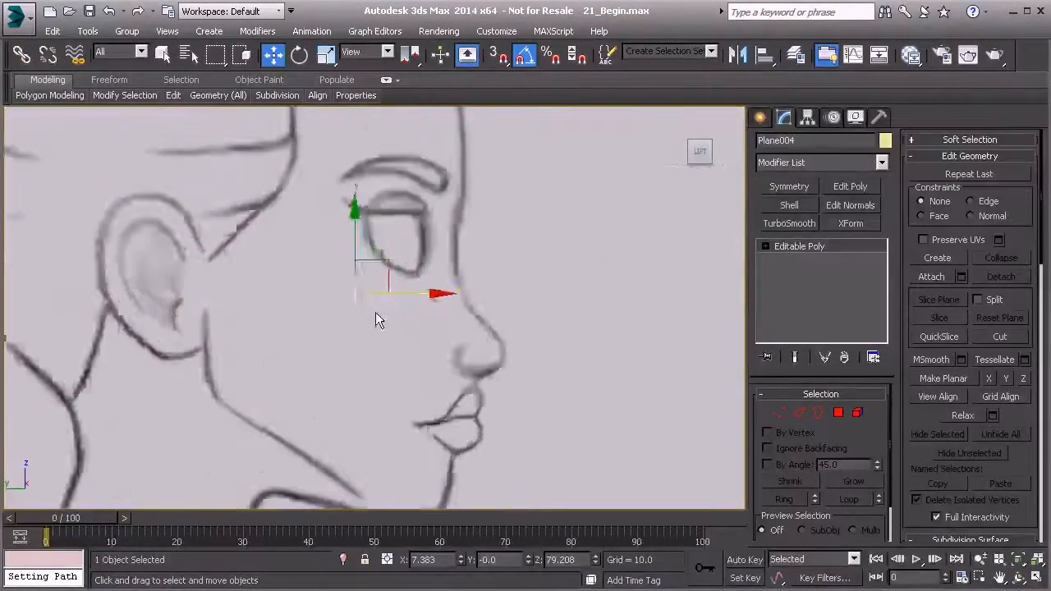
left_click_drag(404, 284, 485, 284)
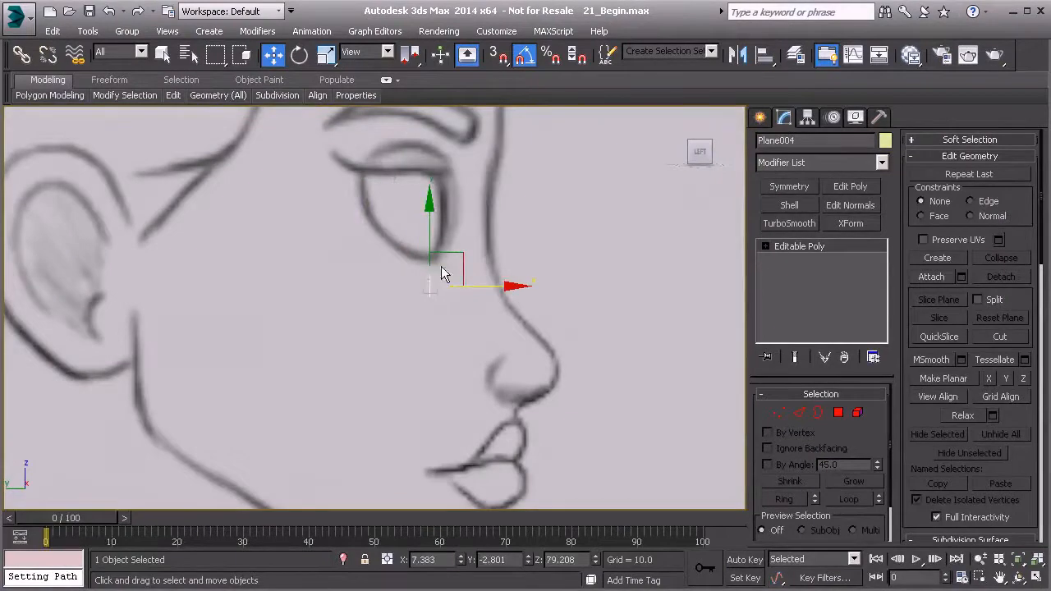
middle_click_drag(444, 273, 432, 298)
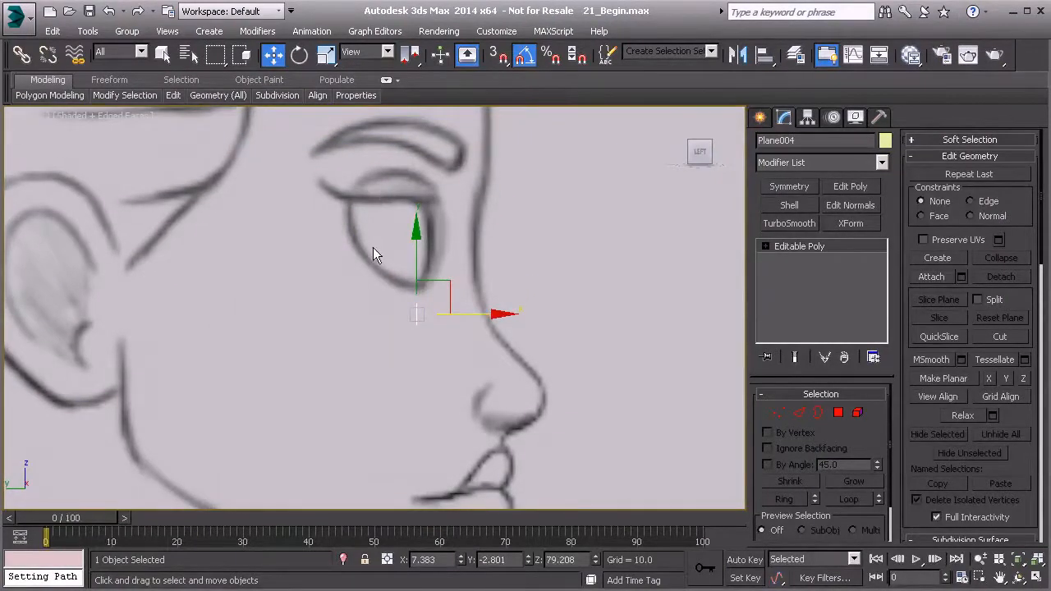
key("f")
middle_click_drag(374, 247, 363, 320)
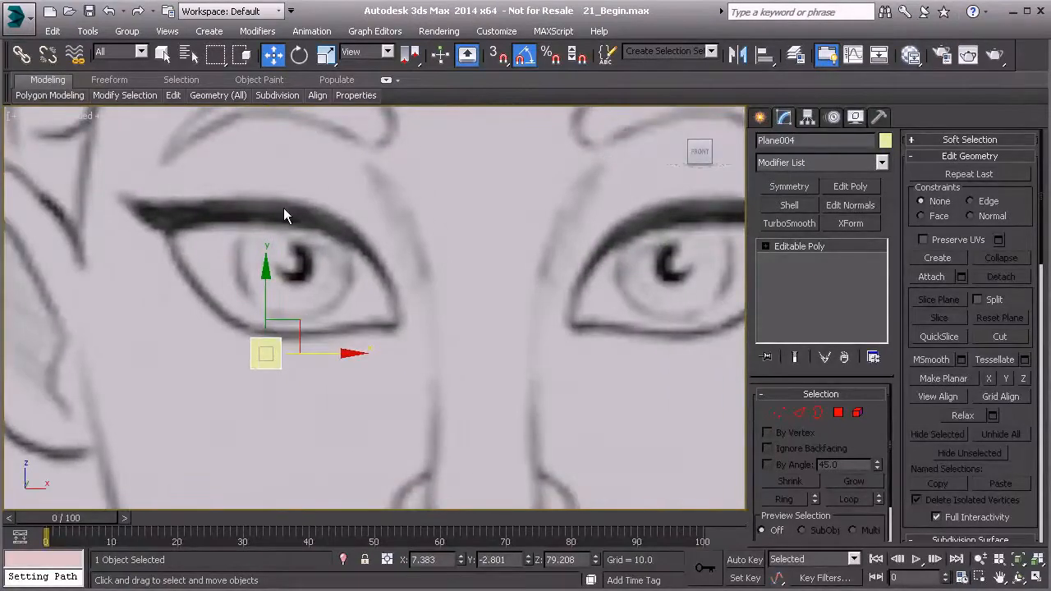
key("l")
middle_click_drag(353, 251, 327, 254)
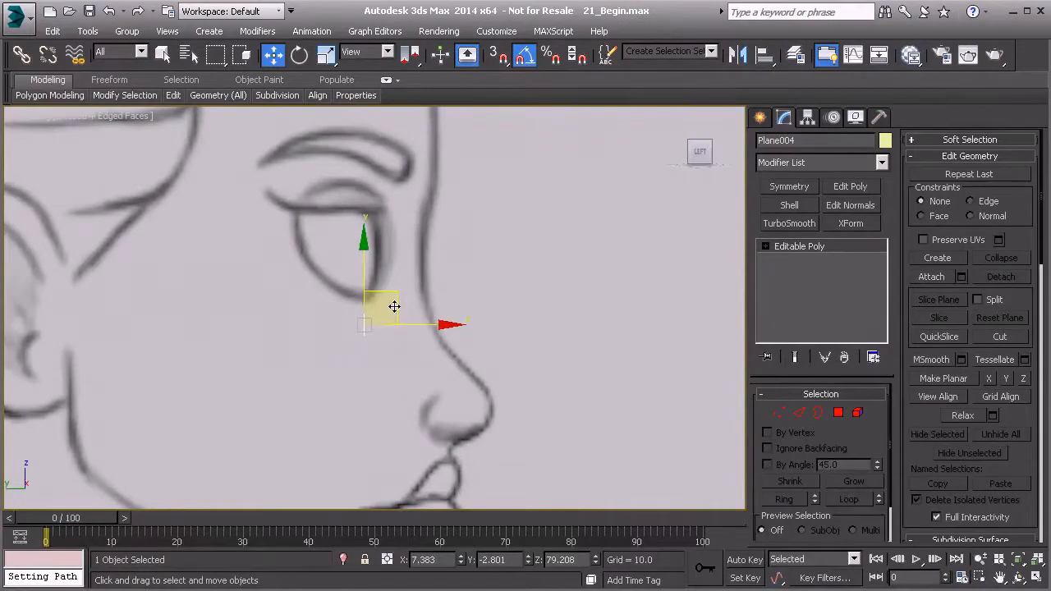
In the front view, widen the plane toward the nose and extrude its inner edge into two more polygons along the lower eyelid
key("f")
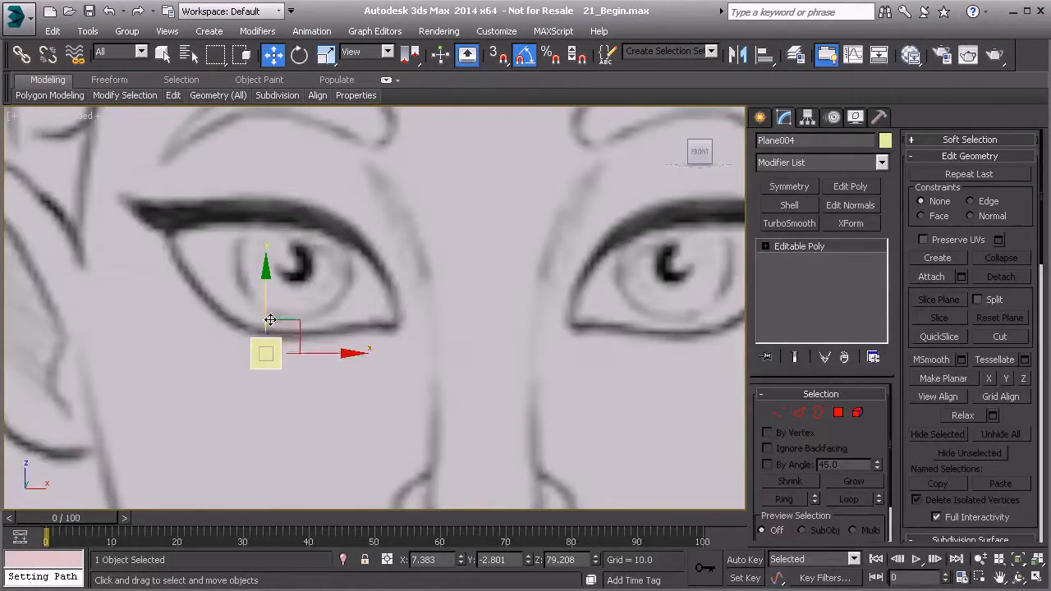
left_click(798, 414)
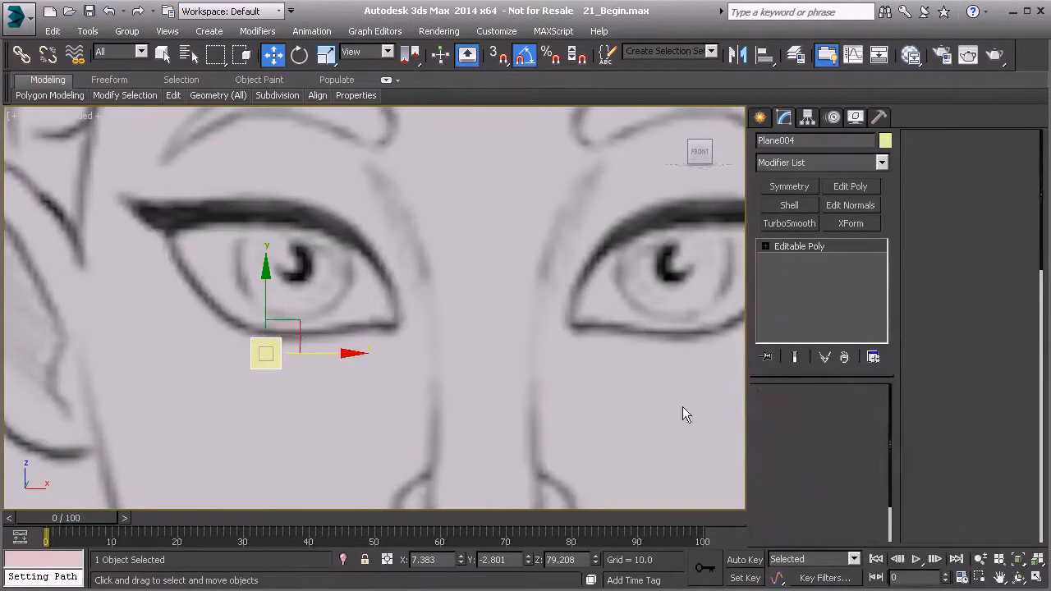
left_click(280, 353)
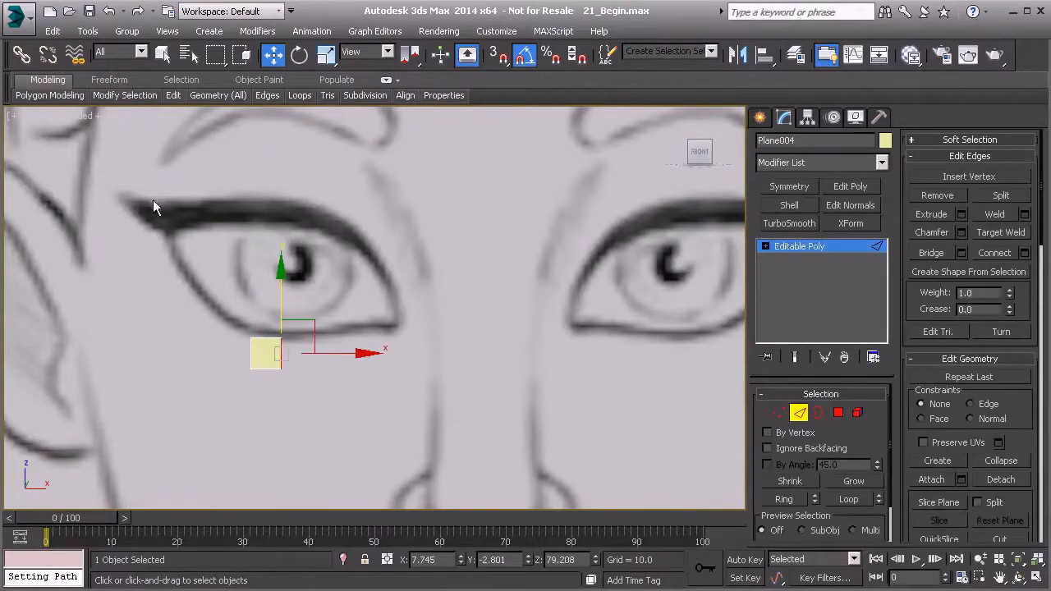
middle_click_drag(325, 303, 356, 302)
left_click_drag(362, 354, 372, 352)
scroll(304, 344, "up", 2)
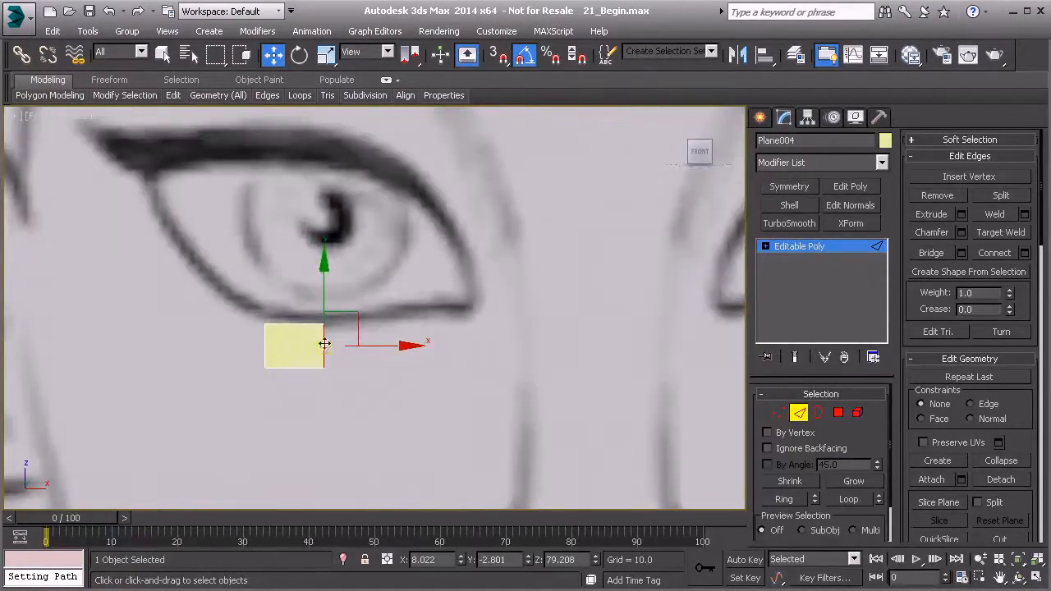
left_click_drag(350, 321, 481, 297, "shift")
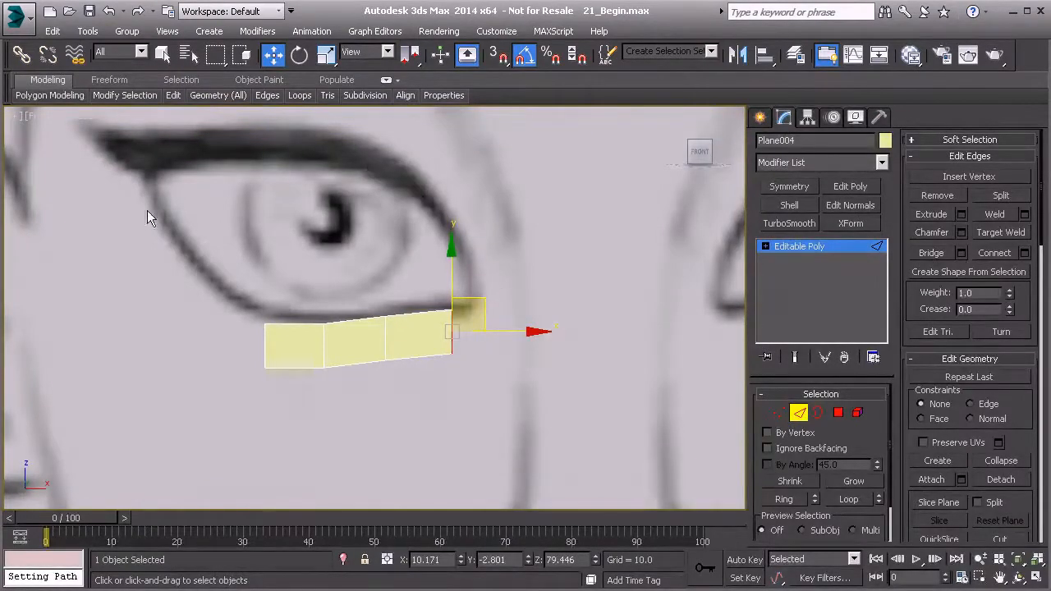
Spread the lower vertices of the eyelid strip outward so its polygons fan around the eye
key("1")
left_click(450, 353)
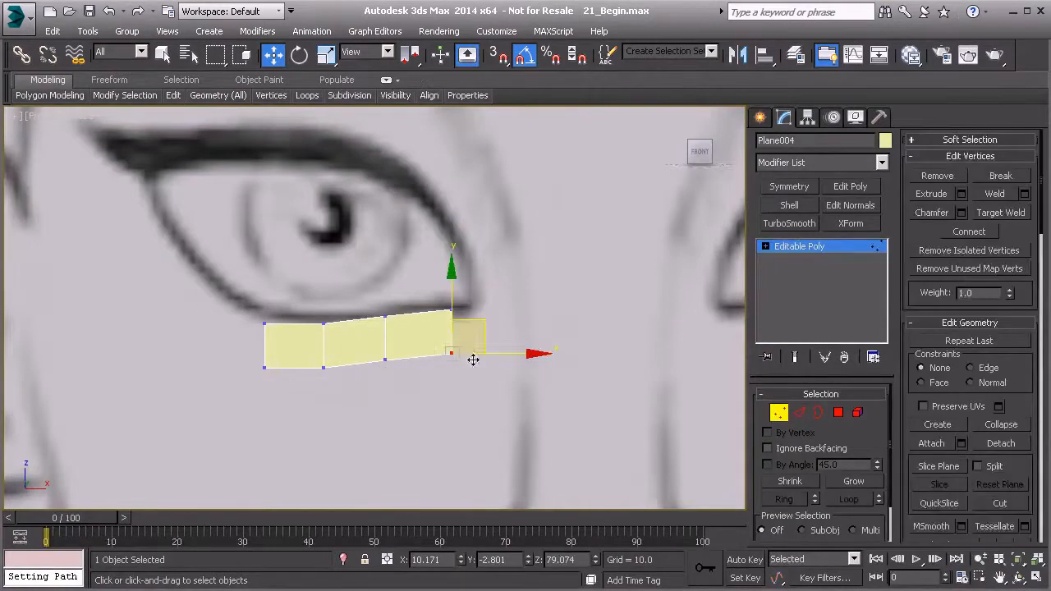
left_click_drag(479, 323, 497, 321)
left_click(385, 359)
left_click_drag(418, 341, 429, 330)
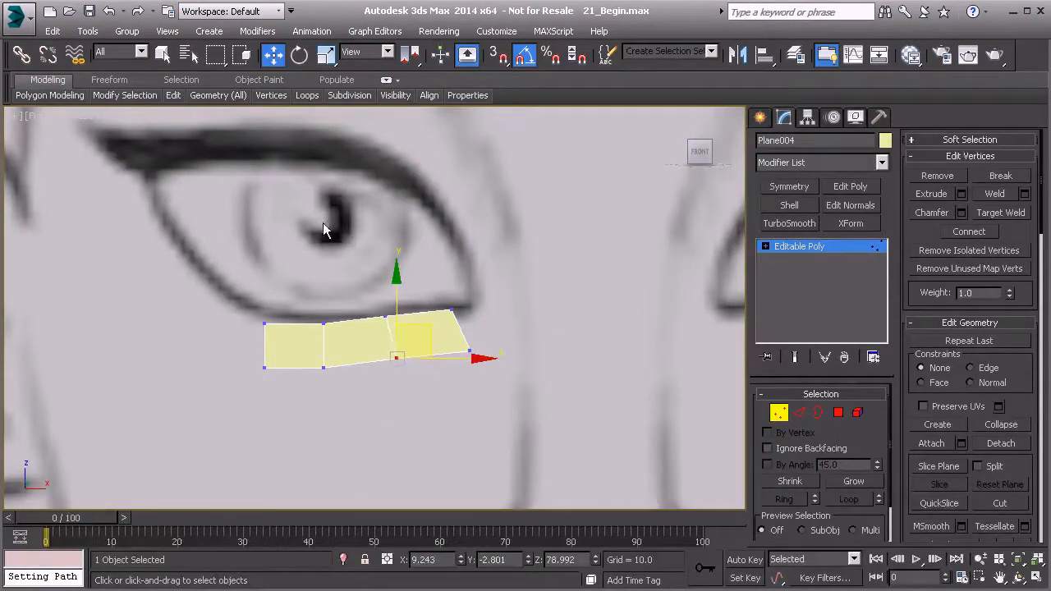
left_click(265, 367)
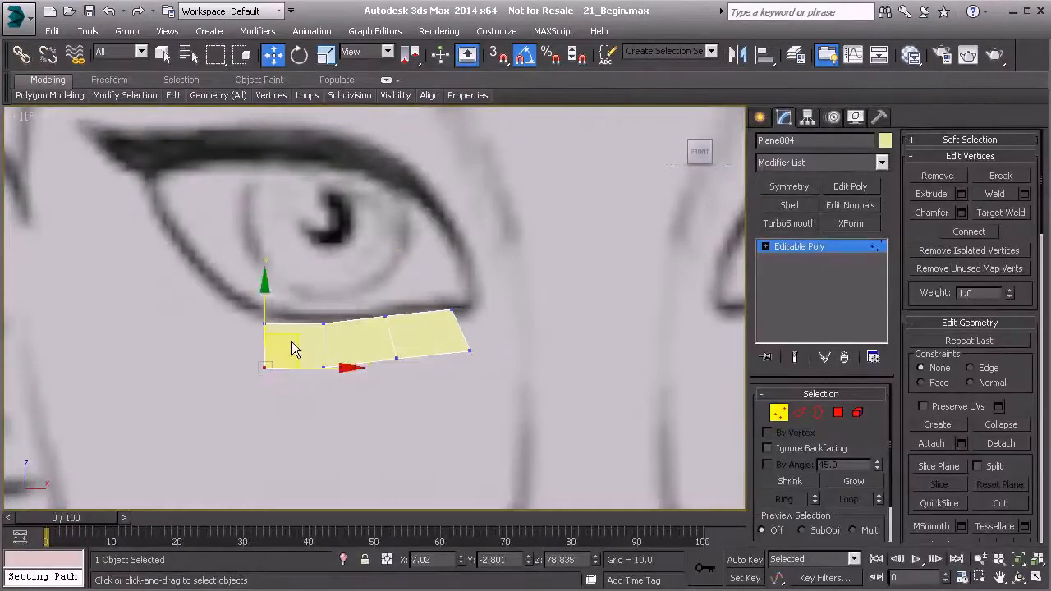
left_click_drag(285, 340, 276, 340)
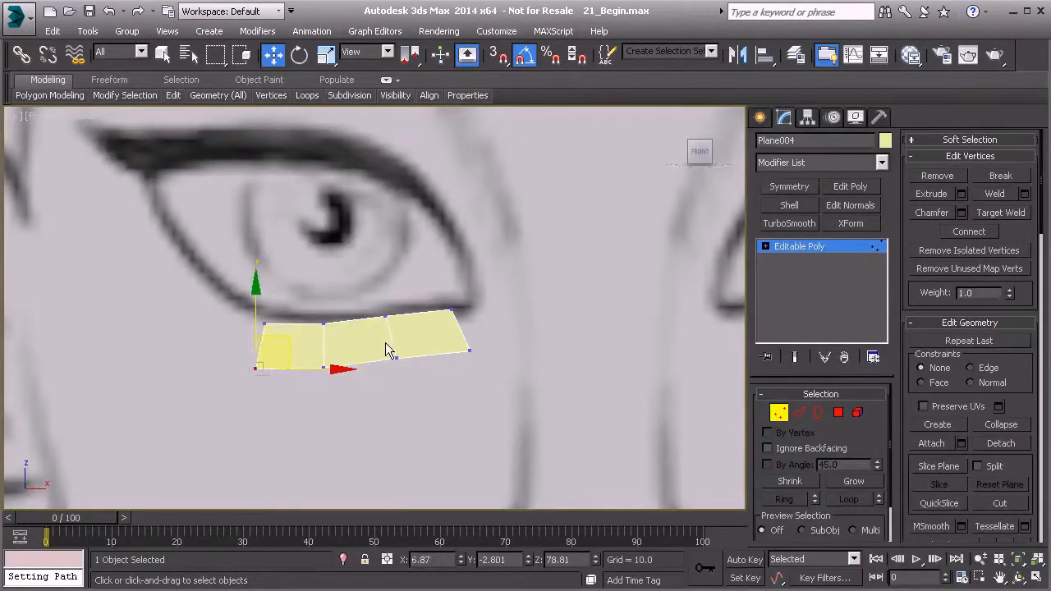
Extrude the strip's inner end edge into two polygons that turn upward around the inner corner of the eye
key("2")
left_click(463, 332)
left_click_drag(491, 310, 509, 239)
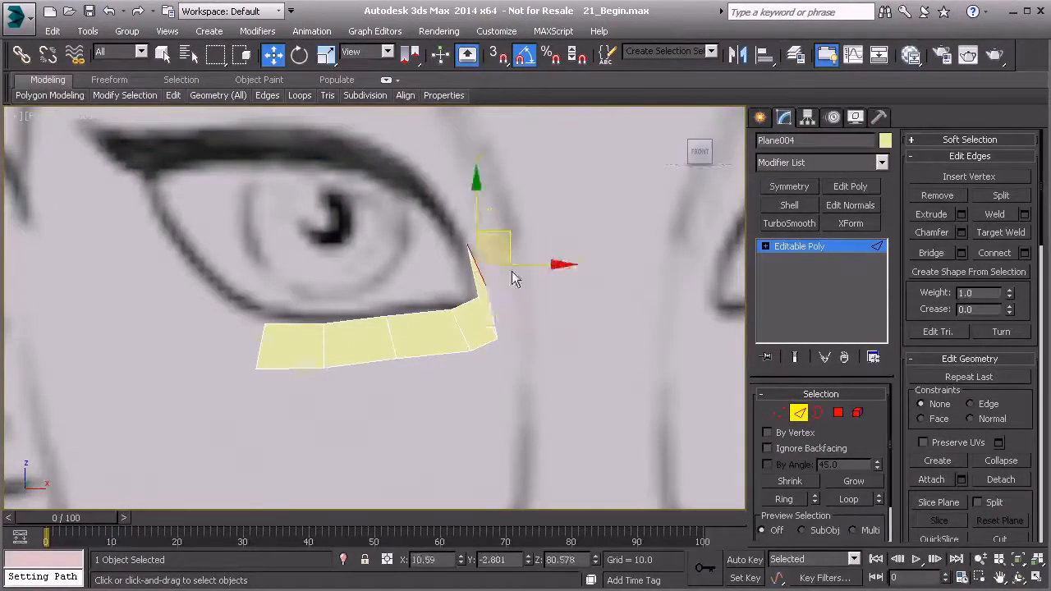
Move the outer vertices of the inner-corner polygons toward the nose to even out the strip's width
key("1")
left_click(484, 283)
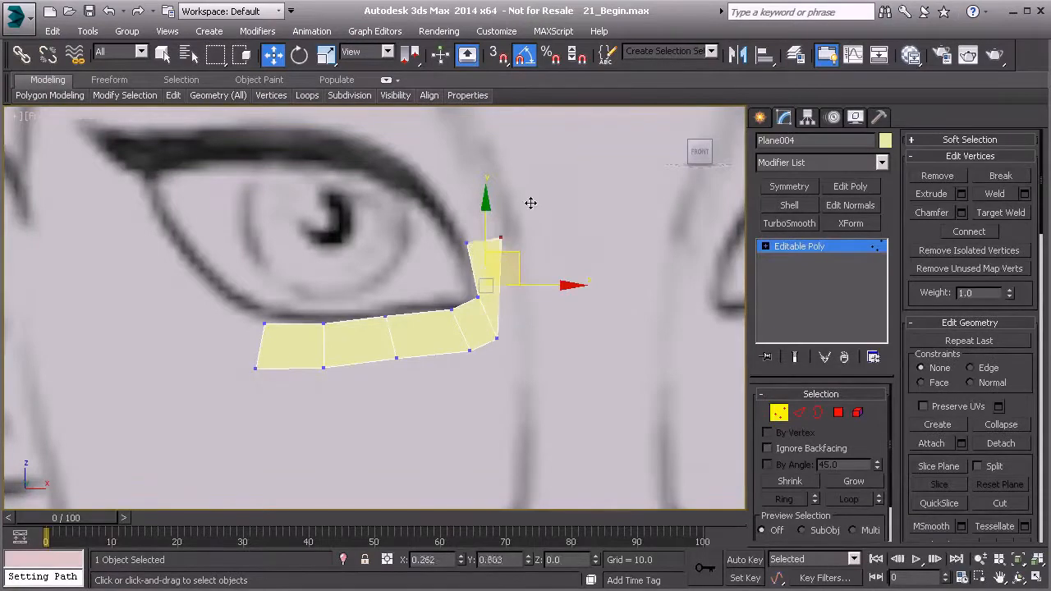
left_click(535, 317)
left_click(496, 338)
left_click_drag(525, 310, 547, 281)
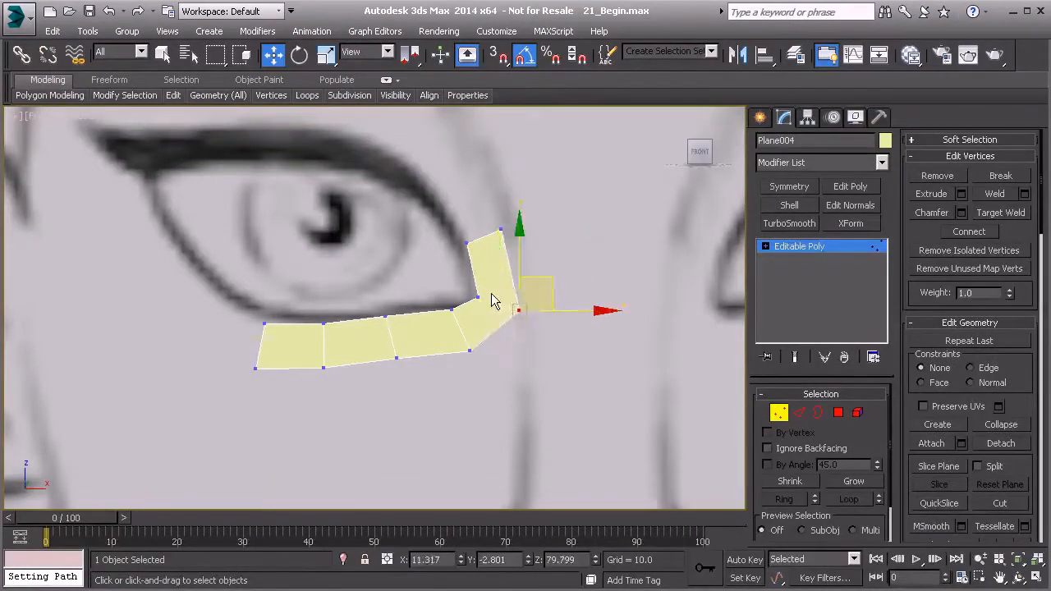
Extrude the strip's upper end edge into two more polygons following the inner part of the upper eyelid
scroll(482, 282, "down", 2)
scroll(468, 300, "up", 2)
key("2")
mouse_move(506, 254)
left_mouse_down("shift")
mouse_move(457, 181)
mouse_move(447, 190)
left_mouse_up("shift")
middle_click_drag(448, 191, 483, 230)
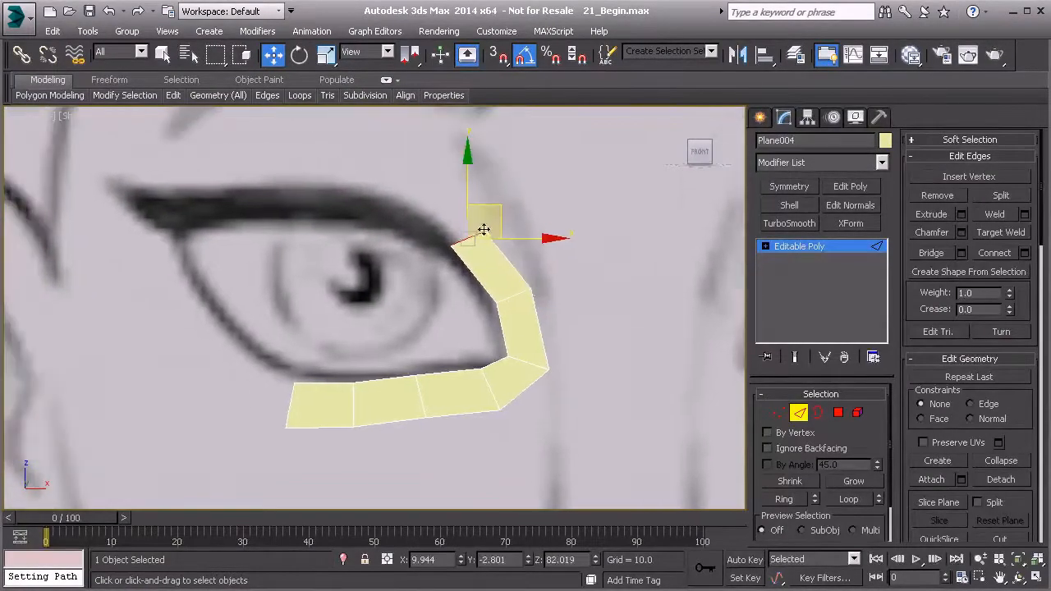
left_click_drag(497, 207, 426, 163, "shift")
Reposition the outer vertices of the two upper eyelid polygons so the strip keeps an even width along the curve
key("1")
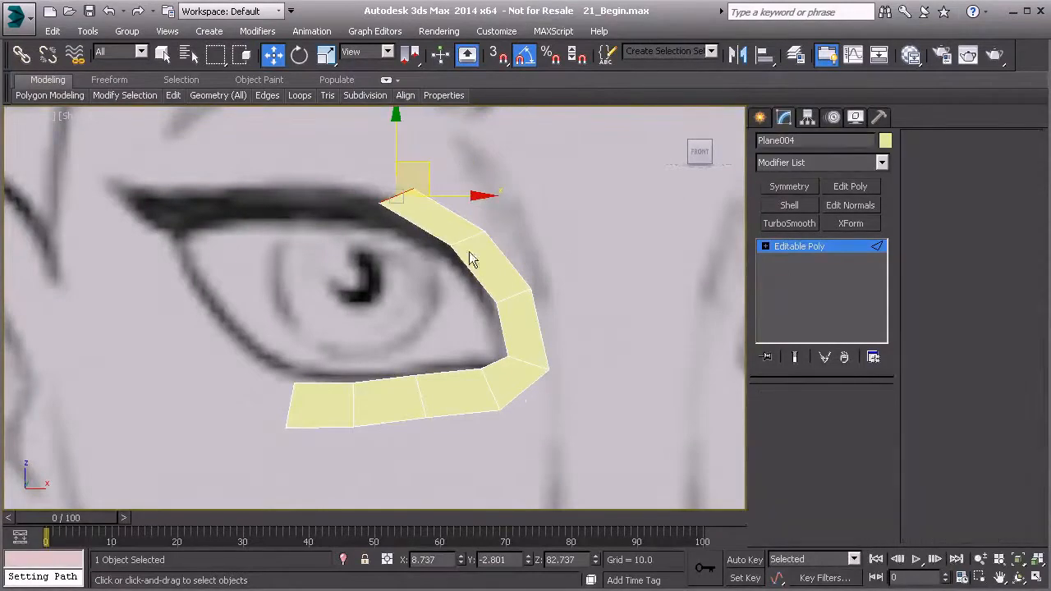
left_click(394, 173)
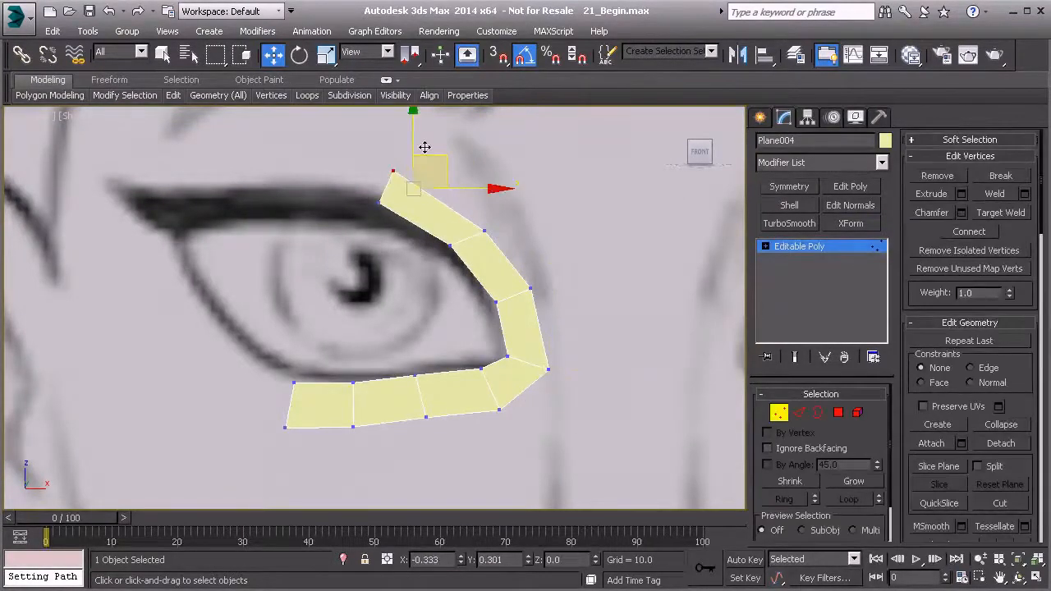
left_click(474, 216)
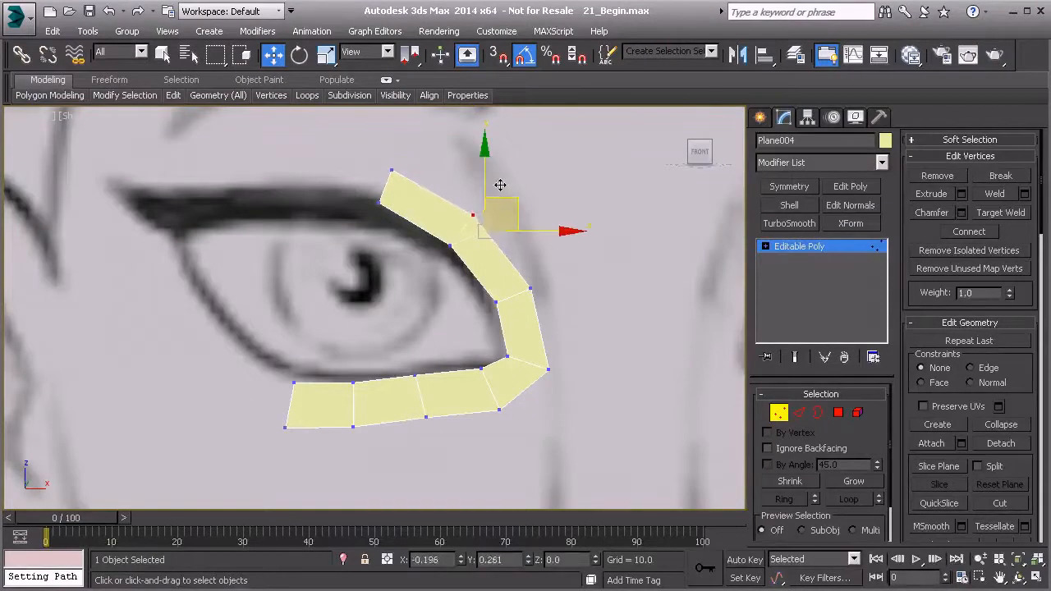
left_click_drag(500, 184, 503, 183)
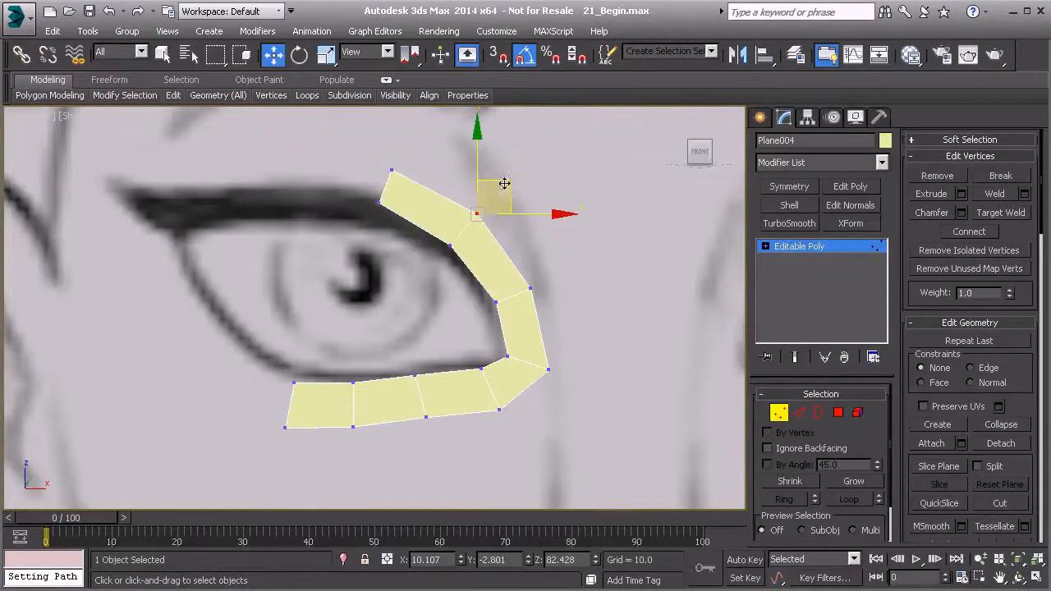
Adjust the inner vertices at the eye's inner corner and along the lower lid to follow the drawn eye outline
left_click(507, 358)
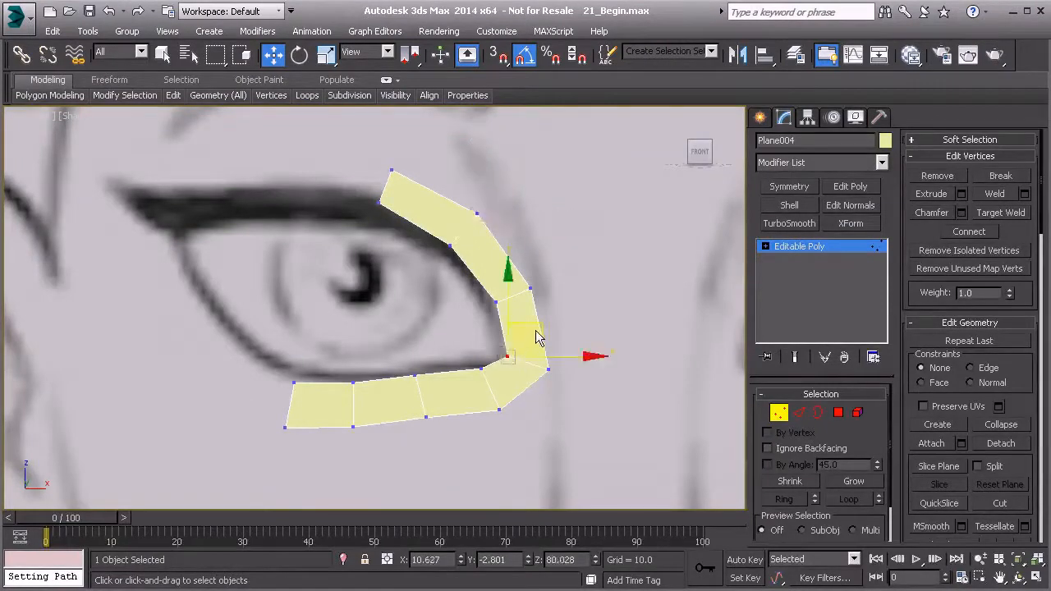
left_click_drag(540, 325, 521, 340)
key("ctrl+z")
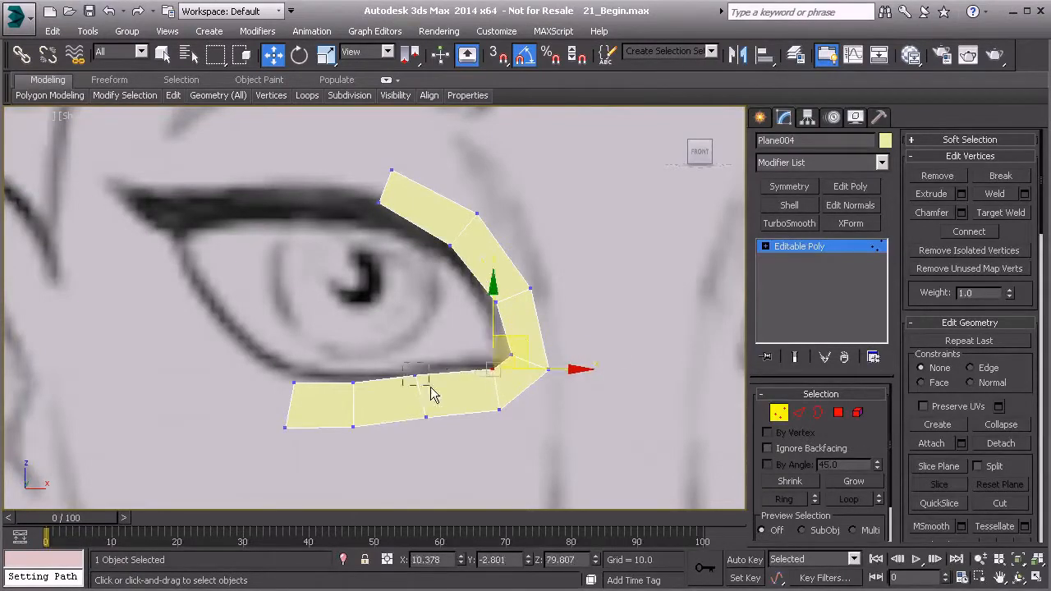
left_click(414, 376)
left_click_drag(445, 349, 455, 342)
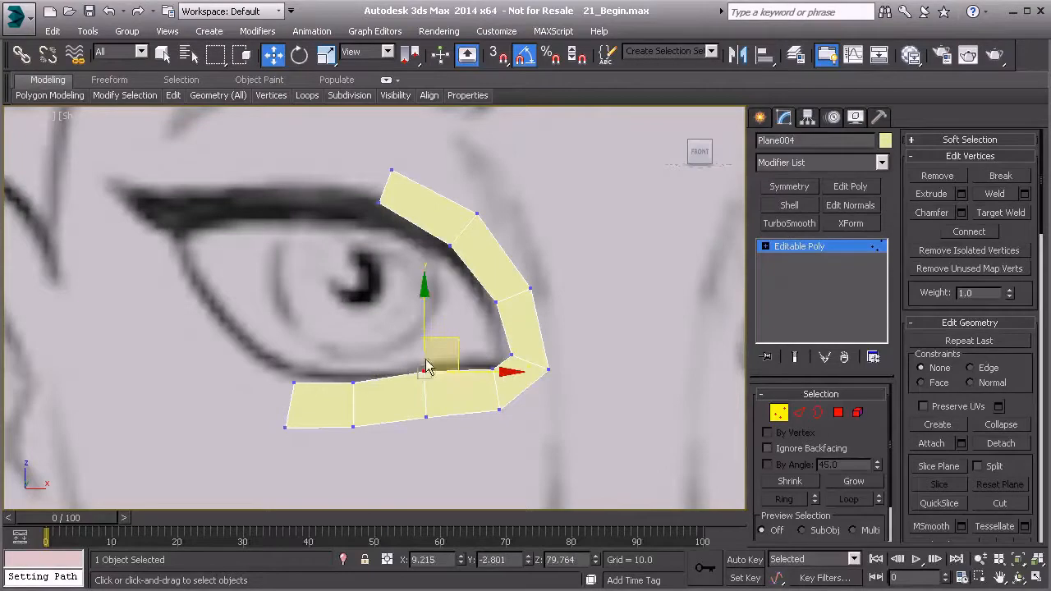
Reposition the outermost lower-lid vertices to follow the drawn lid curve, and nudge the outer vertex at the strip's upper end
left_click_drag(298, 443, 299, 442)
left_click_drag(301, 368, 277, 387)
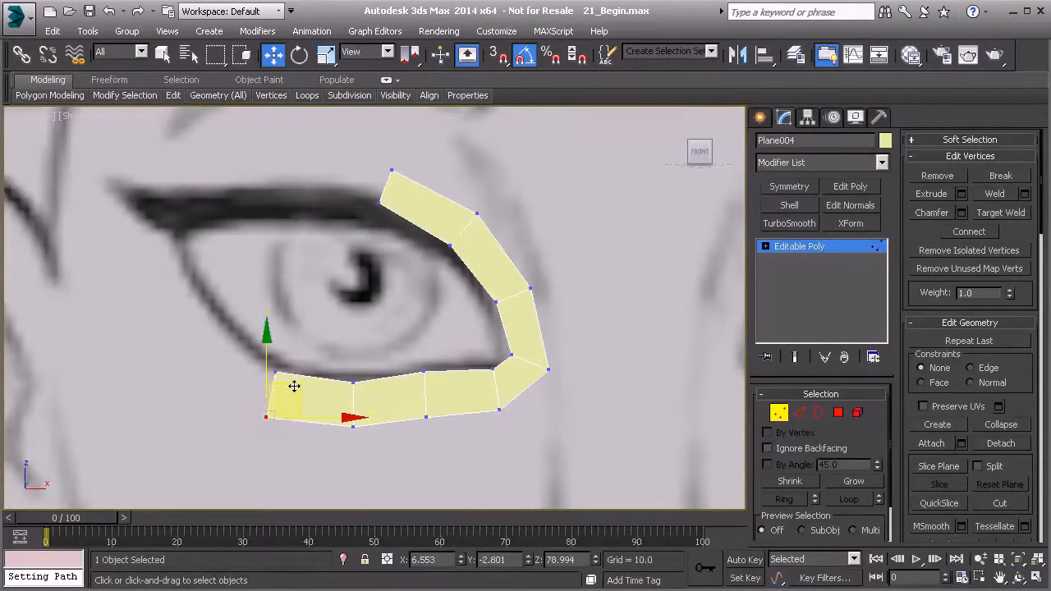
left_click(353, 382)
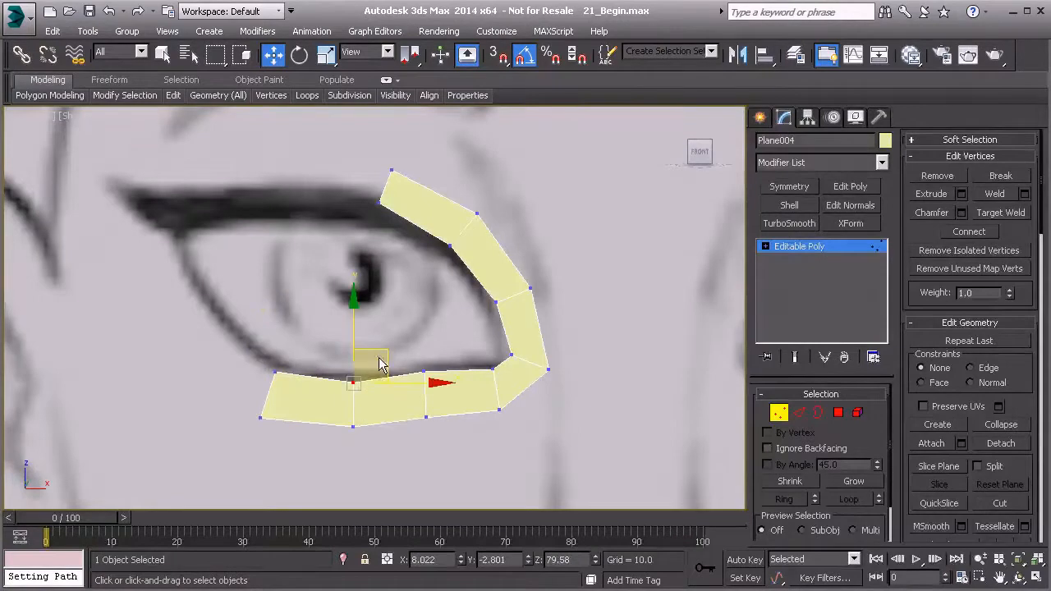
left_click_drag(332, 414, 376, 446)
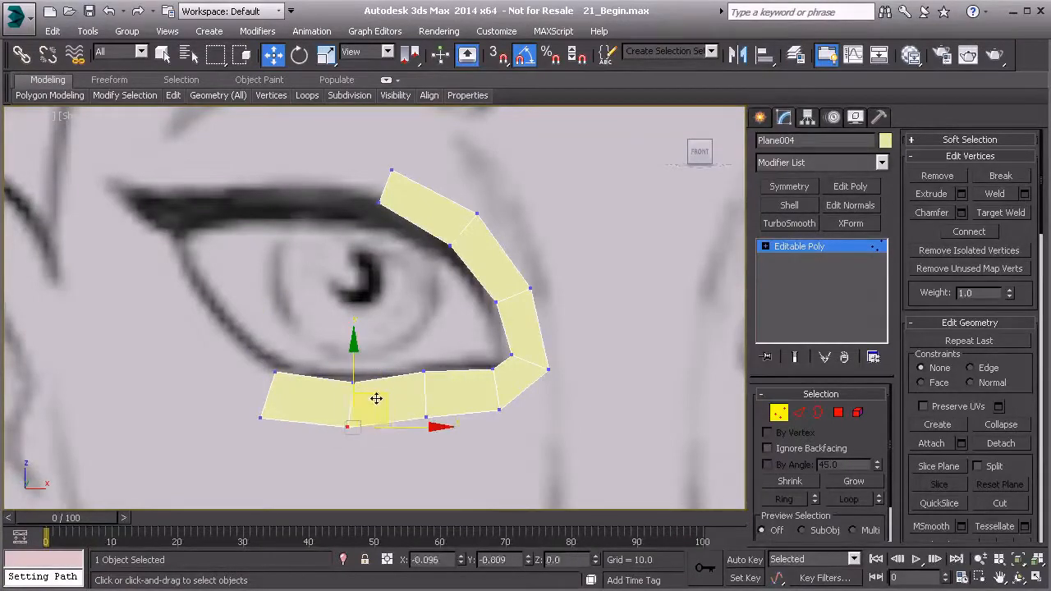
left_click_drag(376, 398, 371, 400)
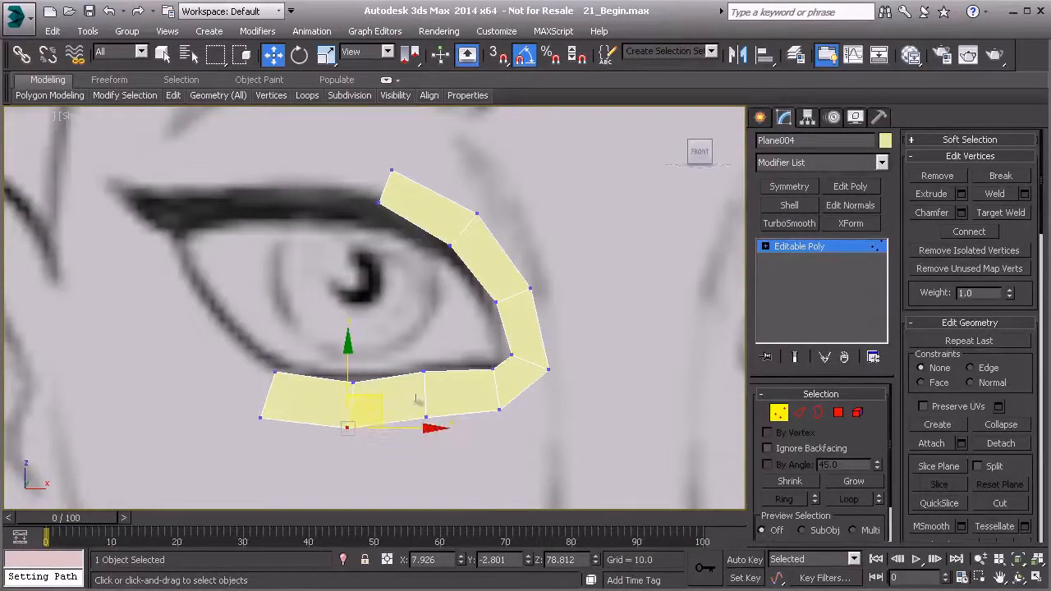
left_click(392, 170)
Extrude the strip's upper end edge into two more polygons along the upper eyelid and align their vertices with the lash line
key("2")
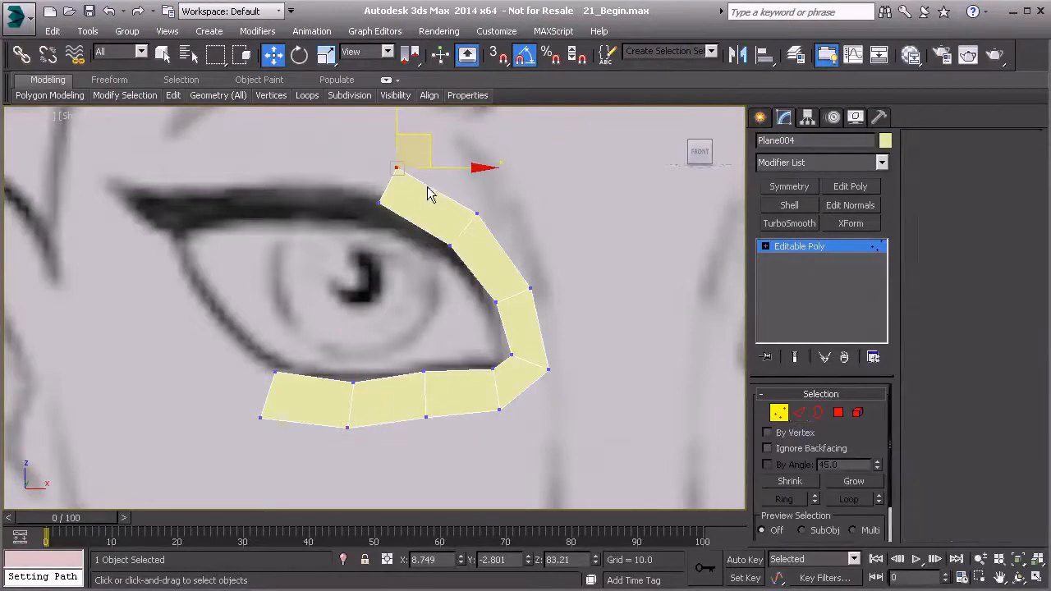
middle_click_drag(428, 191, 498, 268)
left_click_drag(507, 192, 327, 209, "shift")
key("2")
key("1")
left_click_drag(328, 162, 297, 164)
left_click(384, 185)
left_click_drag(399, 159, 379, 151)
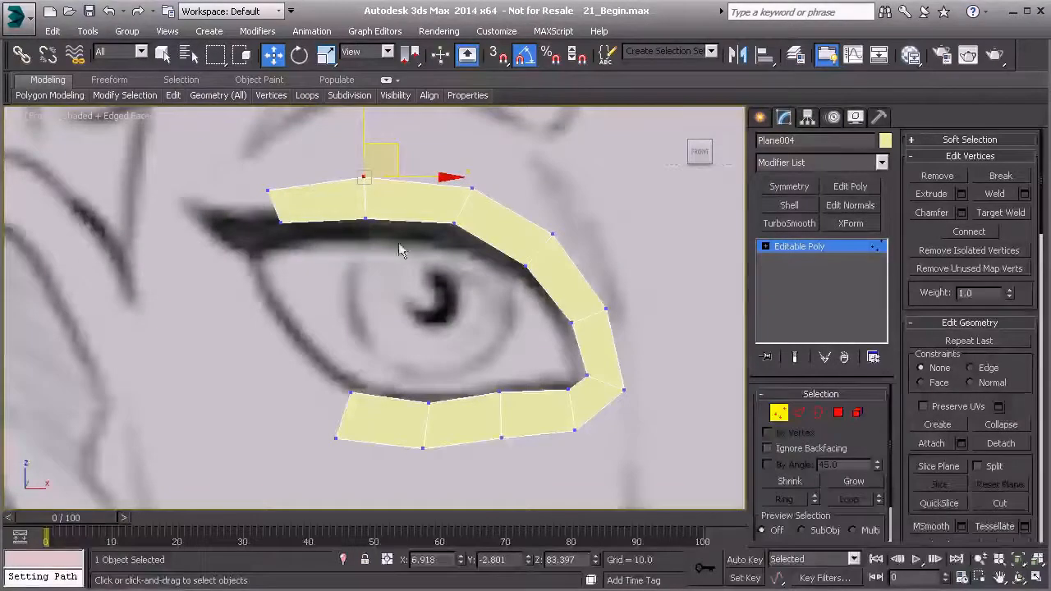
Extrude one more polygon from the upper eyelid's end edge and shape its vertices toward the eye's outer corner
key("2")
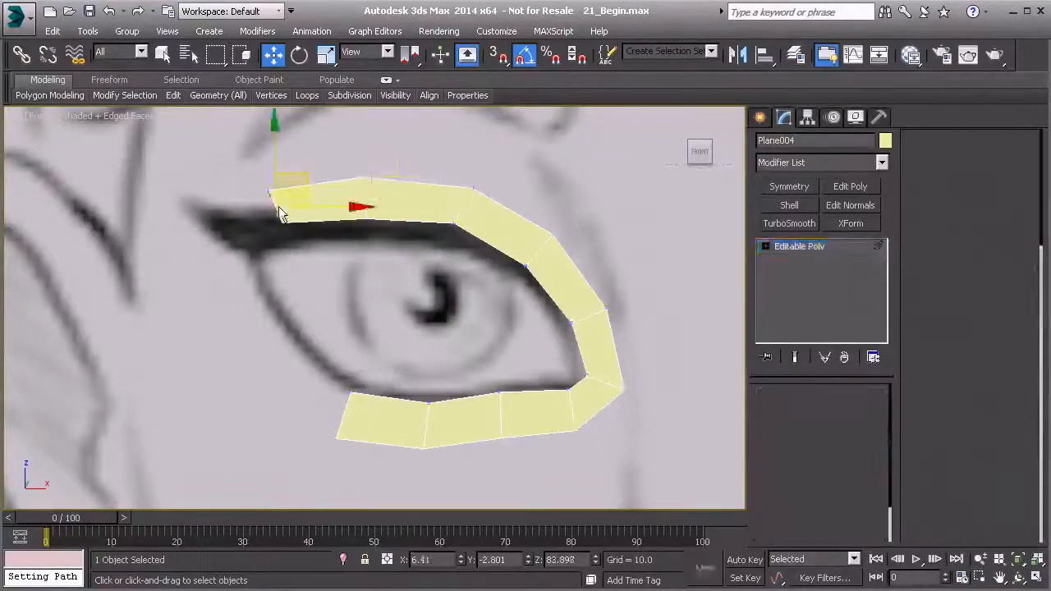
left_click(275, 206)
left_click_drag(300, 178, 236, 189, "shift")
key("1")
left_click(224, 211)
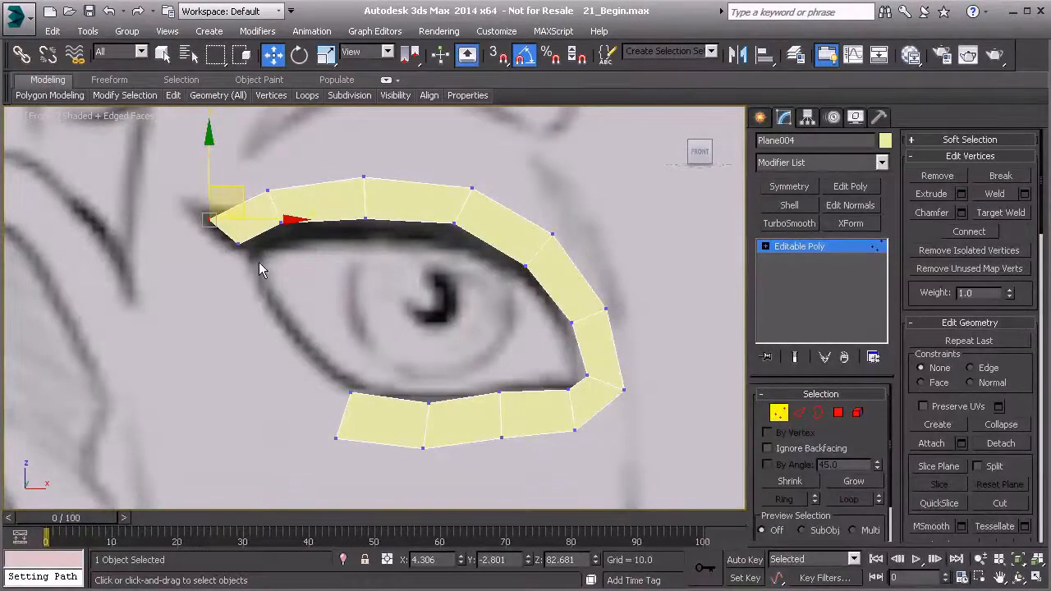
Extrude a polygon downward around the eye's outer corner and fit its inner and outer vertices to the drawn corner
key("2")
left_click(226, 233)
left_click_drag(249, 207, 244, 248, "shift")
key("1")
left_click(206, 259)
left_click(234, 281)
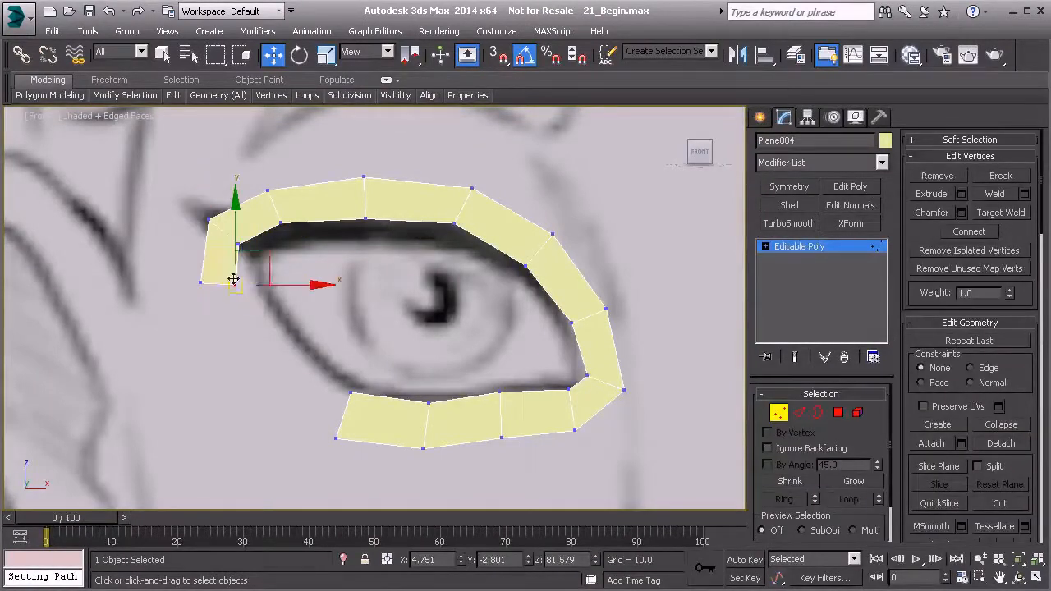
left_click(240, 244)
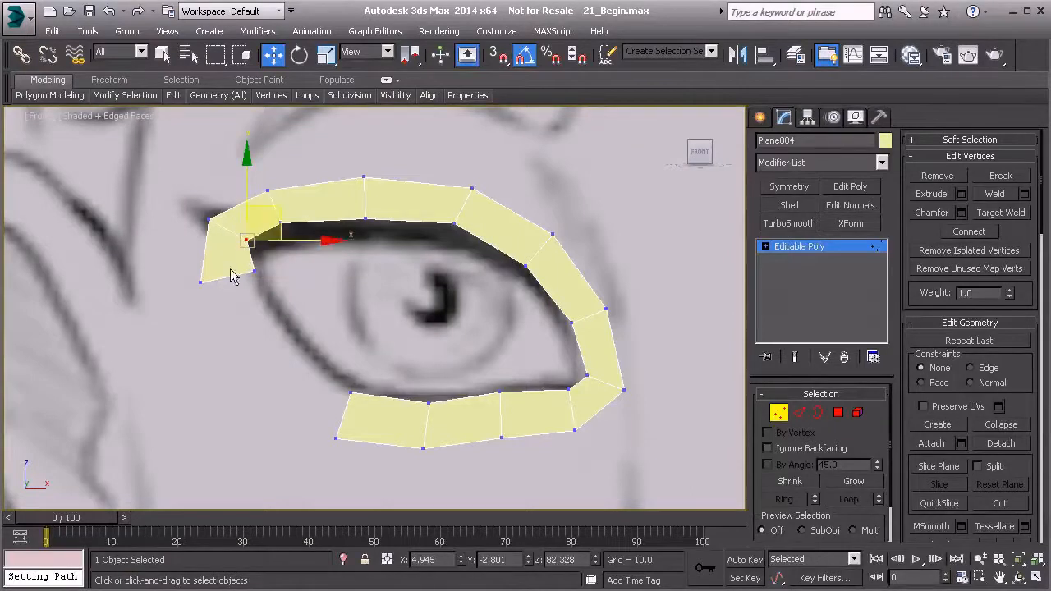
left_click(254, 271)
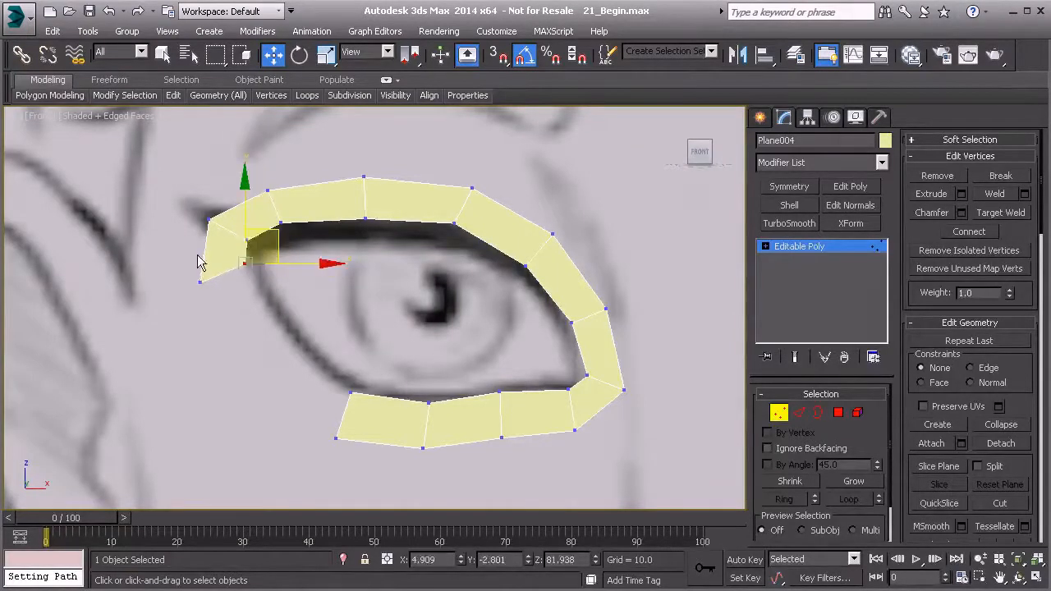
Extrude another polygon down the outer lower lid, adjust its end vertices, and bridge the two open end edges to close the ring
key("2")
left_click_drag(283, 269, 298, 312, "shift")
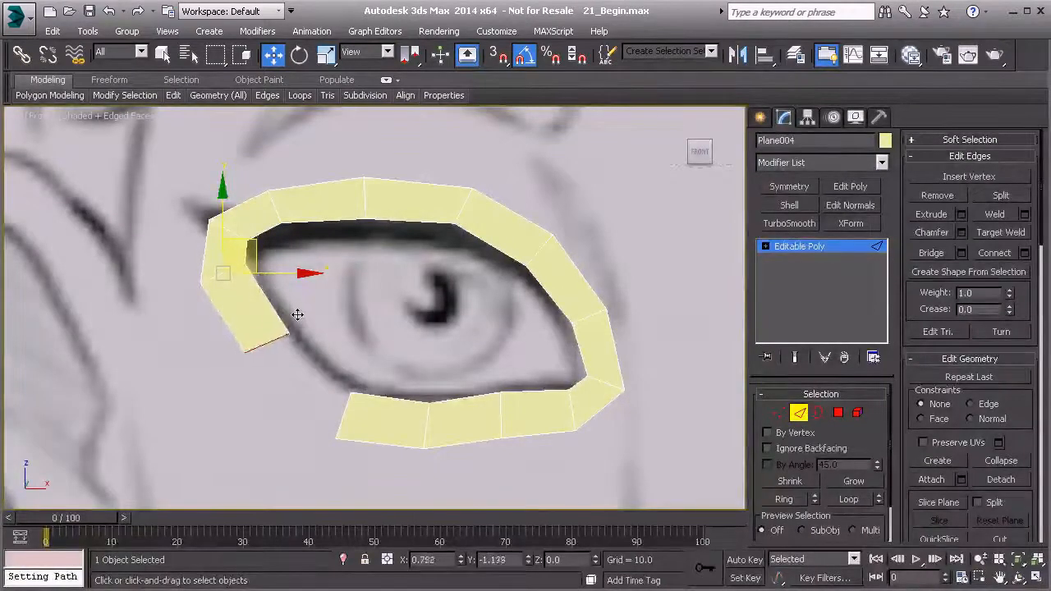
key("1")
left_click(264, 362)
key("2")
left_click(344, 415)
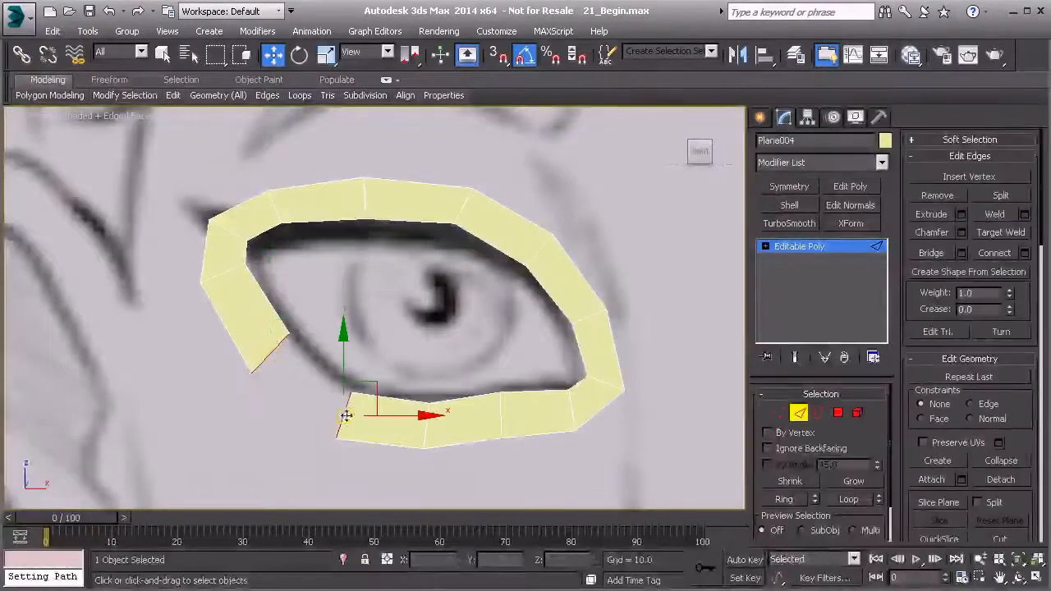
left_click(931, 252)
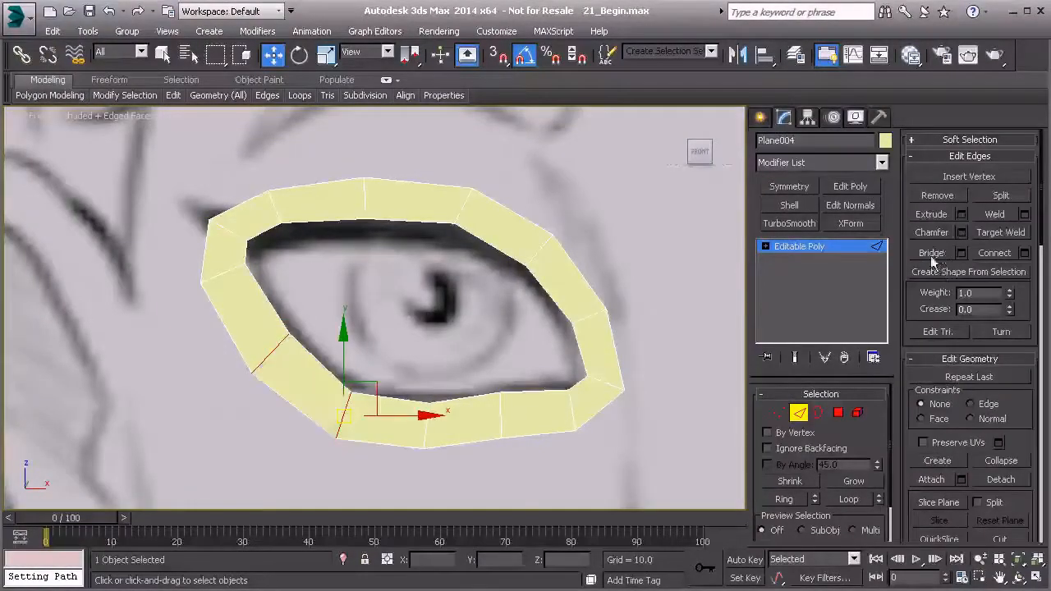
Move the inner and outer vertices beside the bridged polygon on the lower lid to smooth the ring
key("1")
left_click(327, 431)
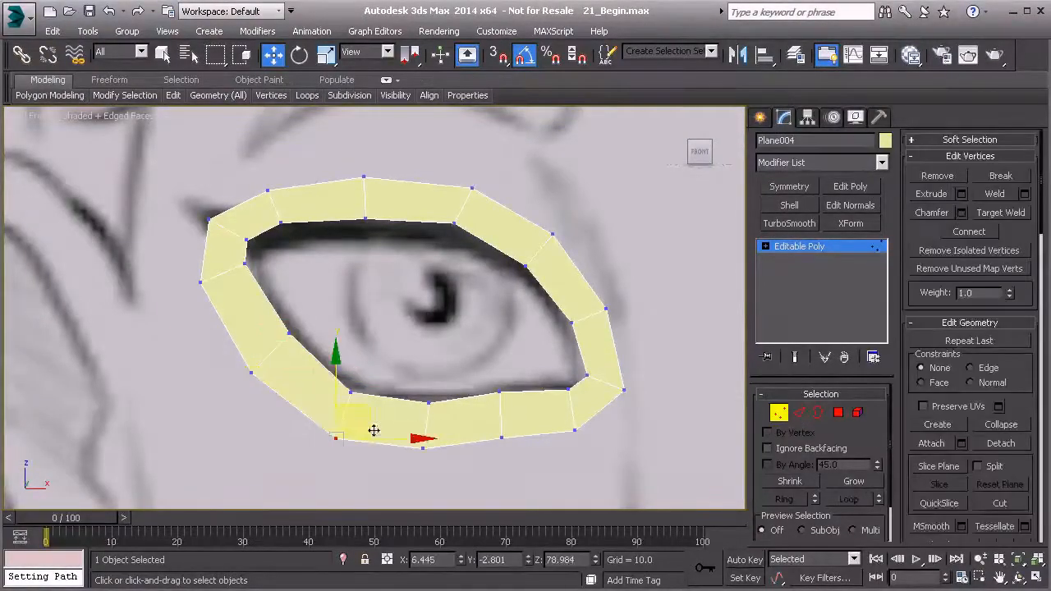
left_click_drag(352, 402, 374, 361)
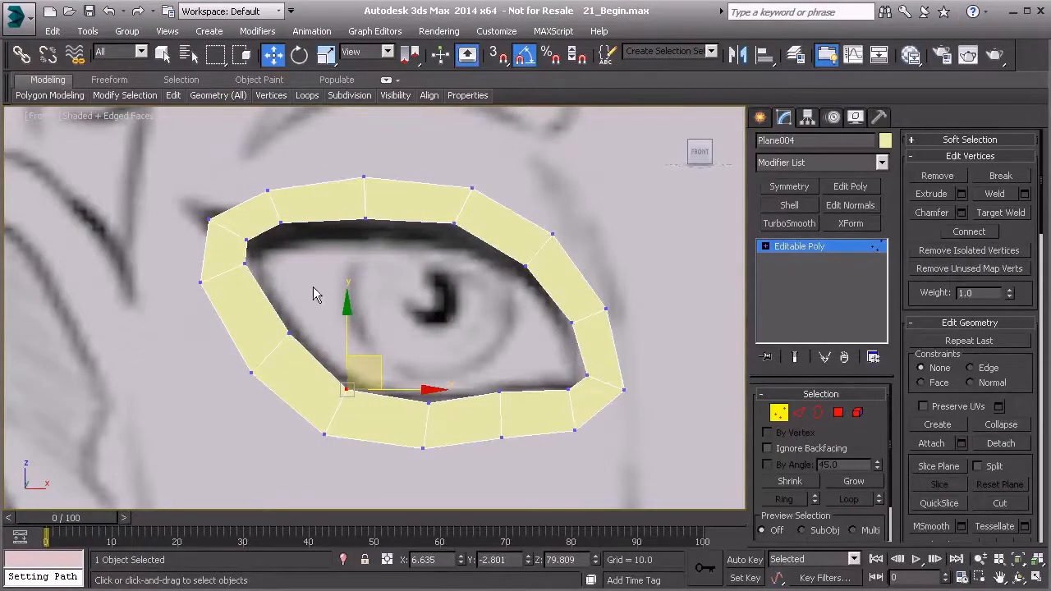
Adjust the upper eyelid vertices to space the polygons evenly and follow the lash line
left_click(265, 192)
left_click_drag(304, 167, 346, 199)
left_click(453, 222)
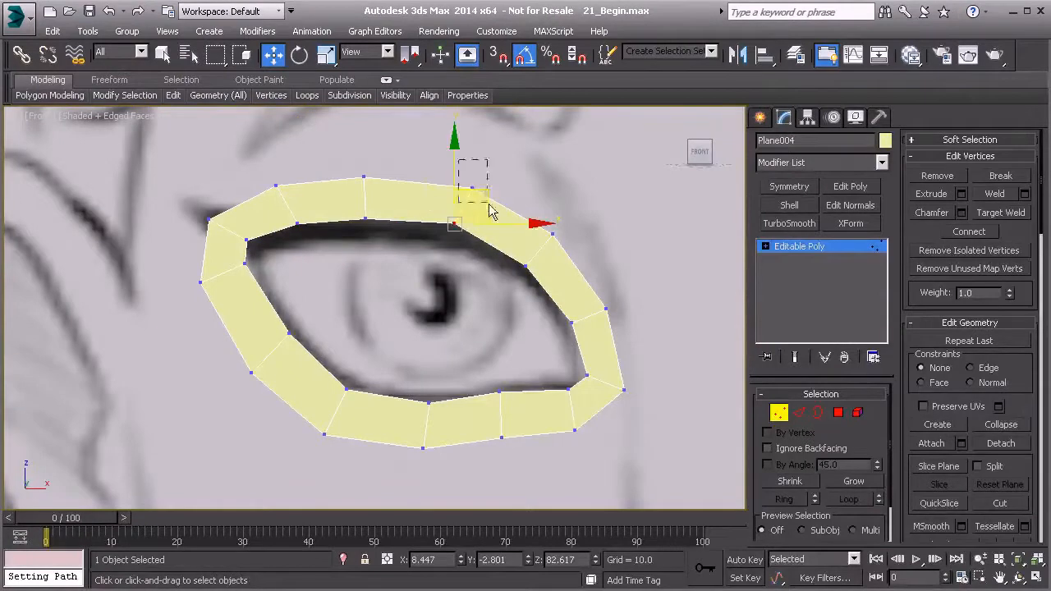
left_click(465, 189)
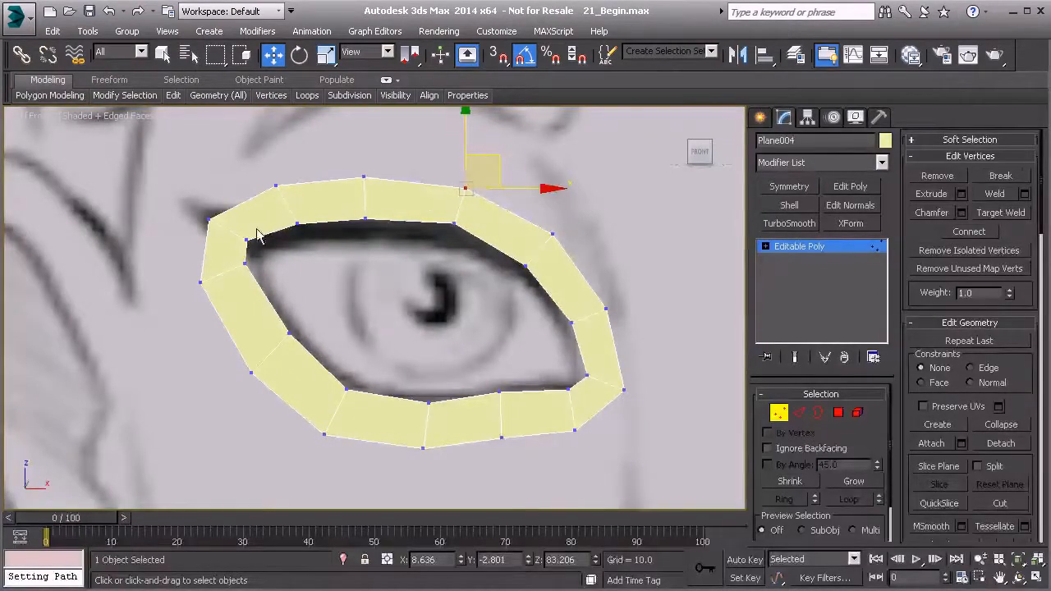
Move the polygon at the eye's outer corner back in depth to match the eye in the side reference drawing
scroll(498, 331, "down", 6)
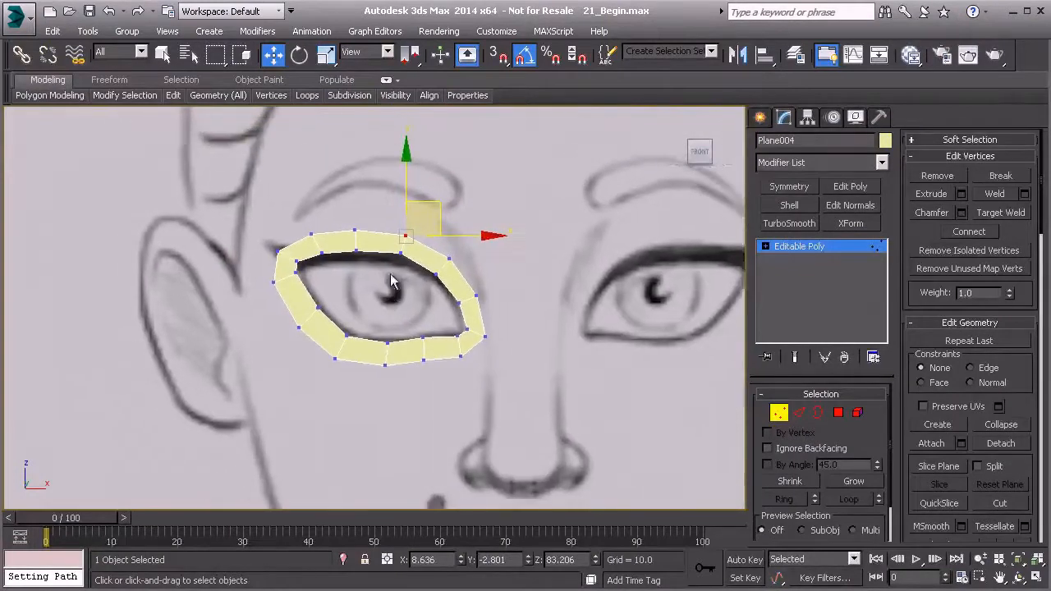
scroll(397, 270, "up", 5)
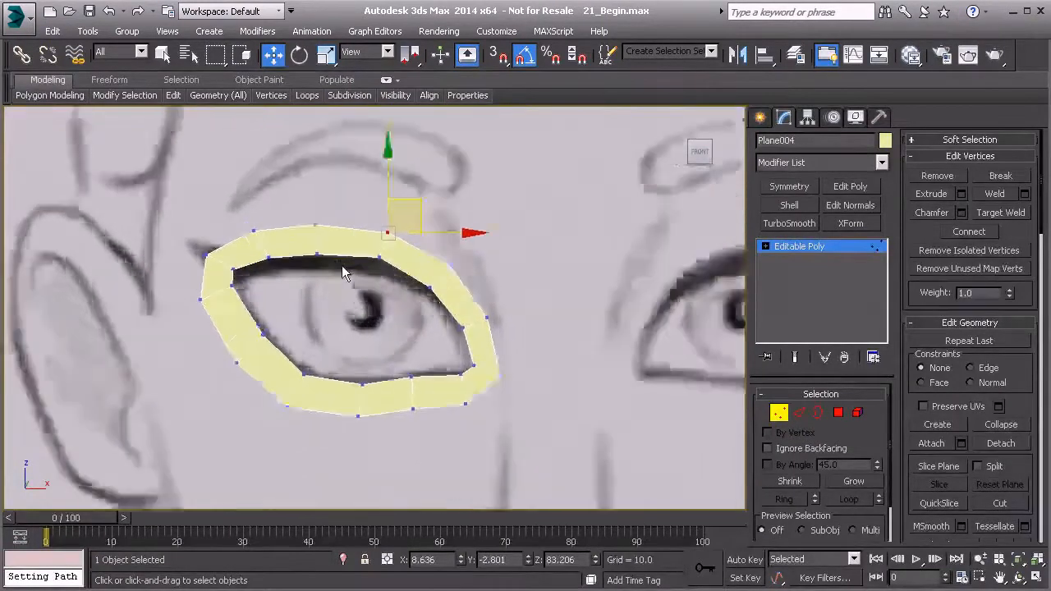
scroll(368, 268, "down", 2)
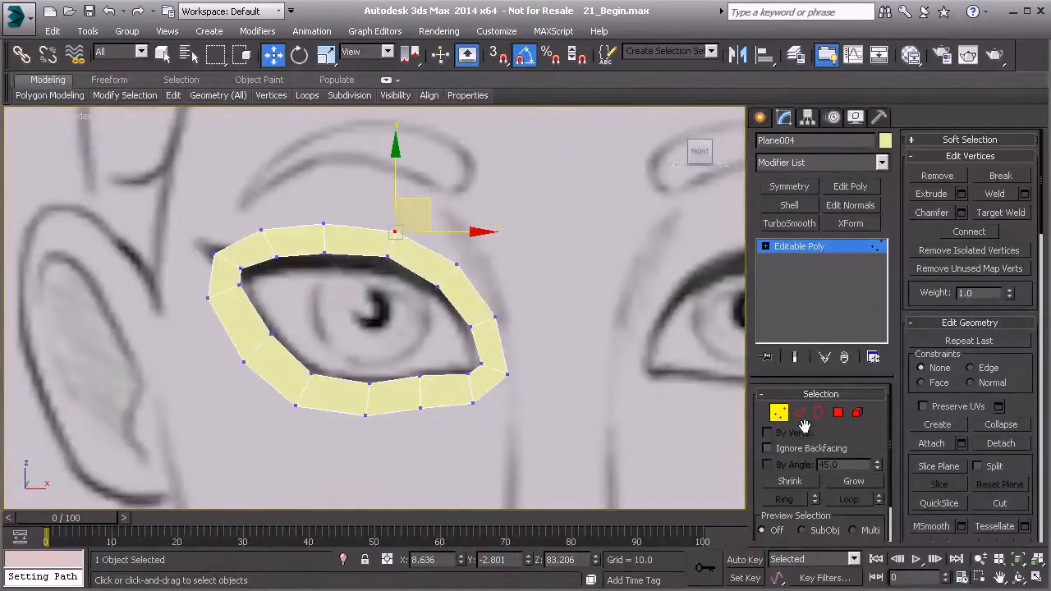
left_click(778, 413)
key("l")
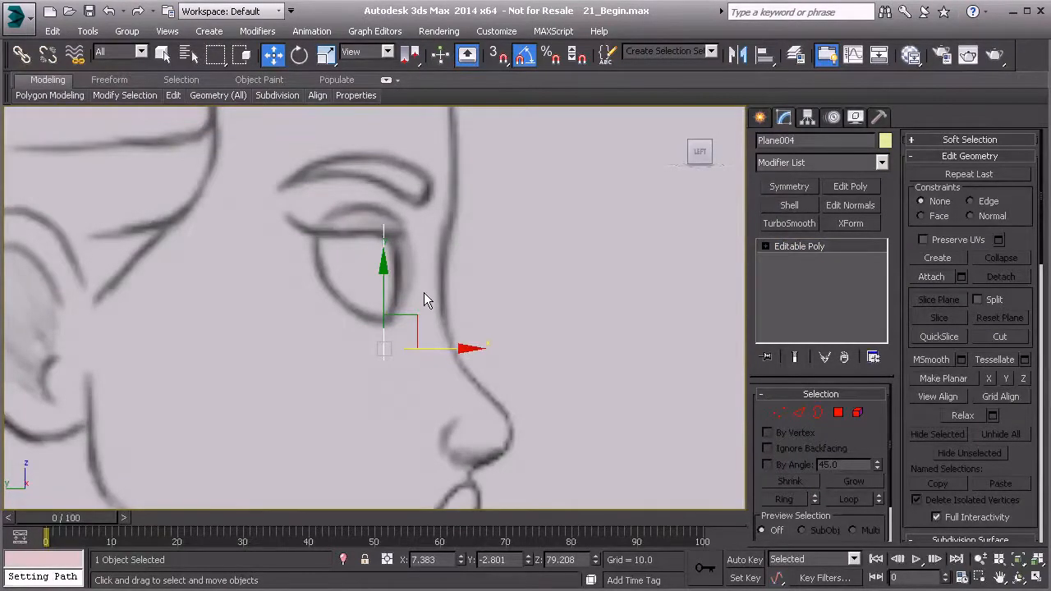
left_click(844, 411)
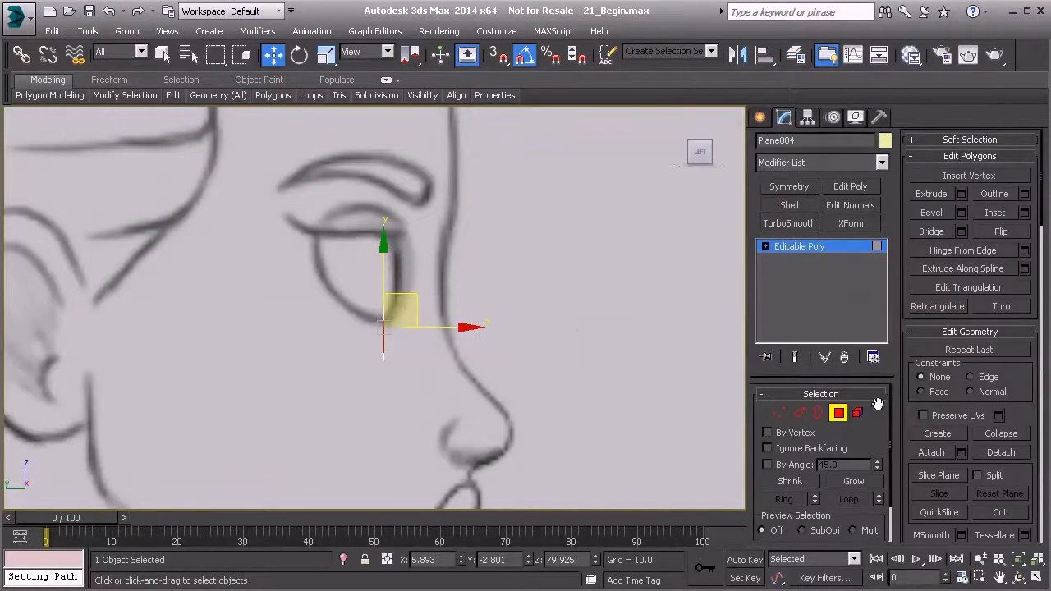
key("f")
middle_click_drag(354, 297, 430, 299)
left_click(301, 276)
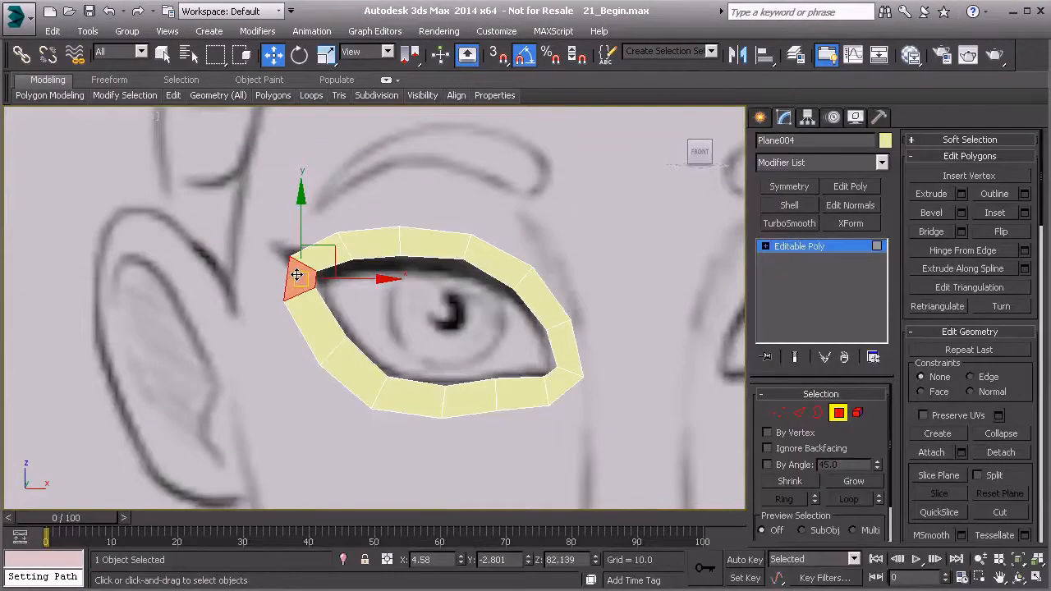
key("l")
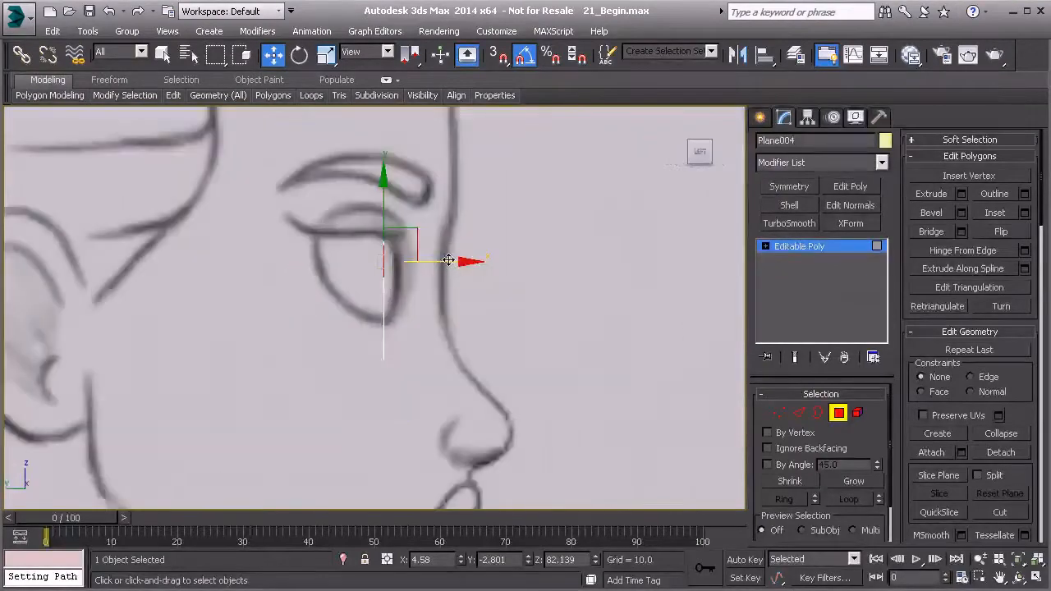
left_click_drag(455, 260, 310, 254)
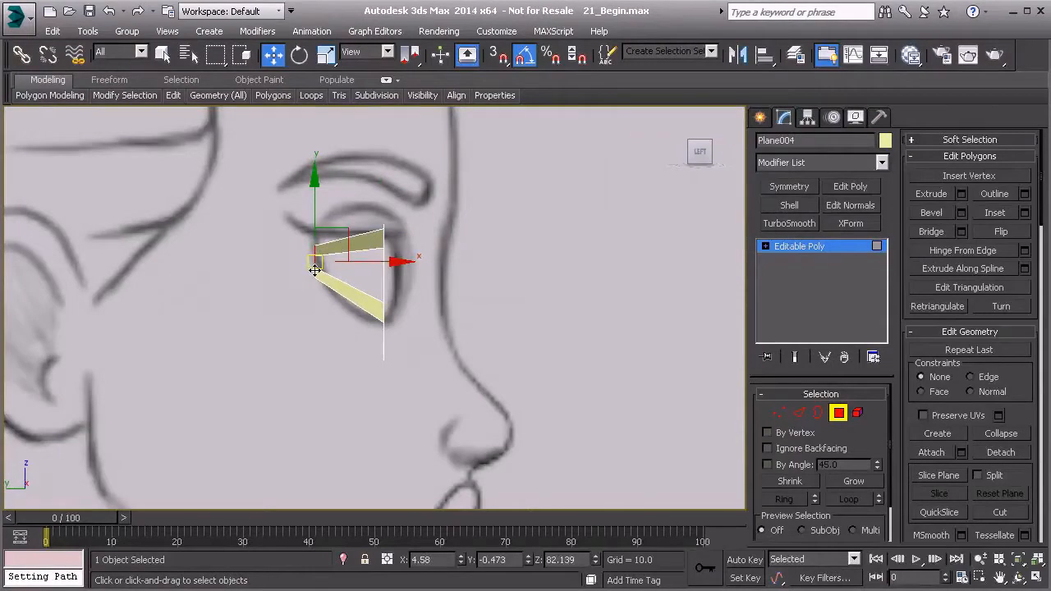
Move the outer edge of the outer-corner polygon farther back in the side view so the polygon angles around the head
key("2")
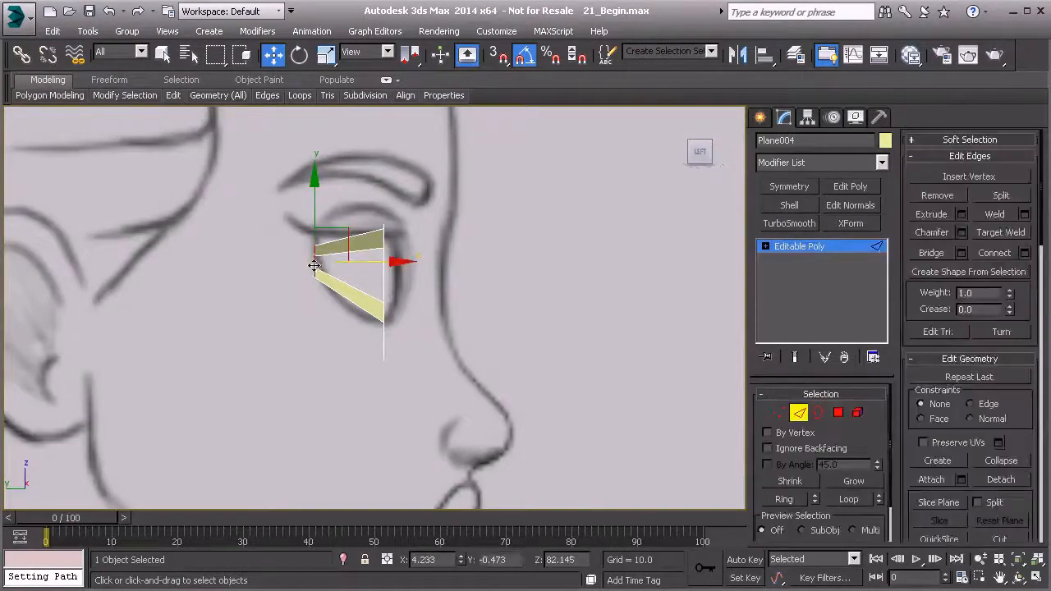
key("f")
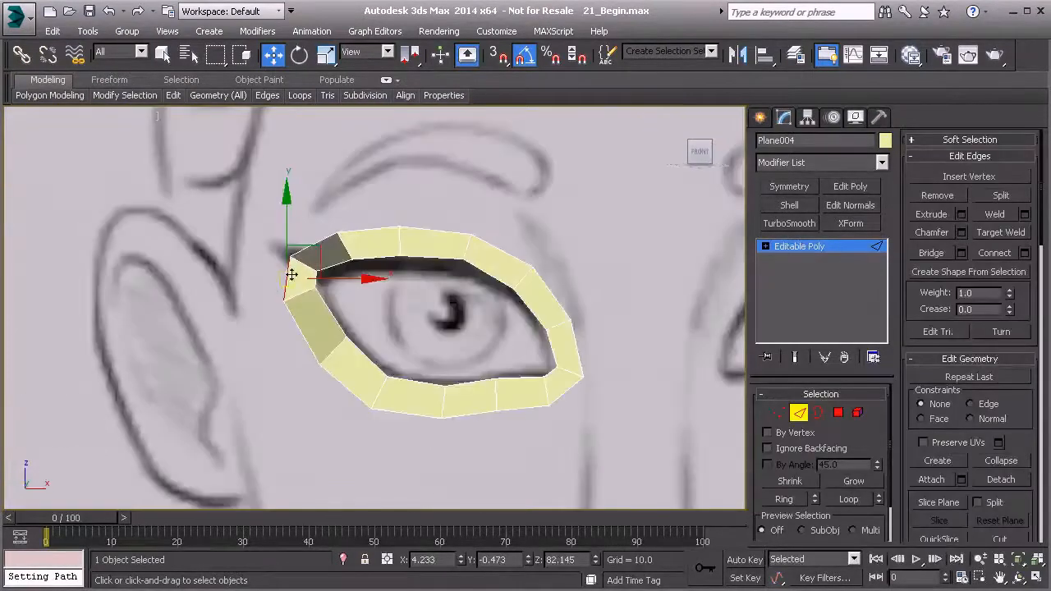
key("l")
left_click_drag(359, 261, 351, 300)
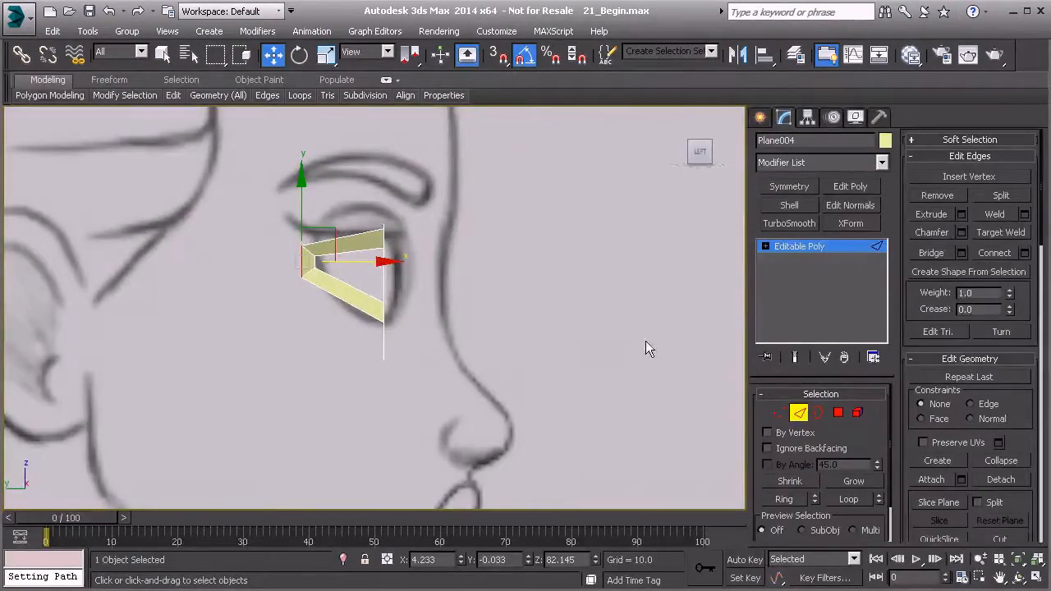
Select the middle upper-lid polygon and the lower-lid polygon below it, and move both slightly forward in the side view
left_click(835, 413)
middle_click_drag(449, 263, 385, 249, "alt")
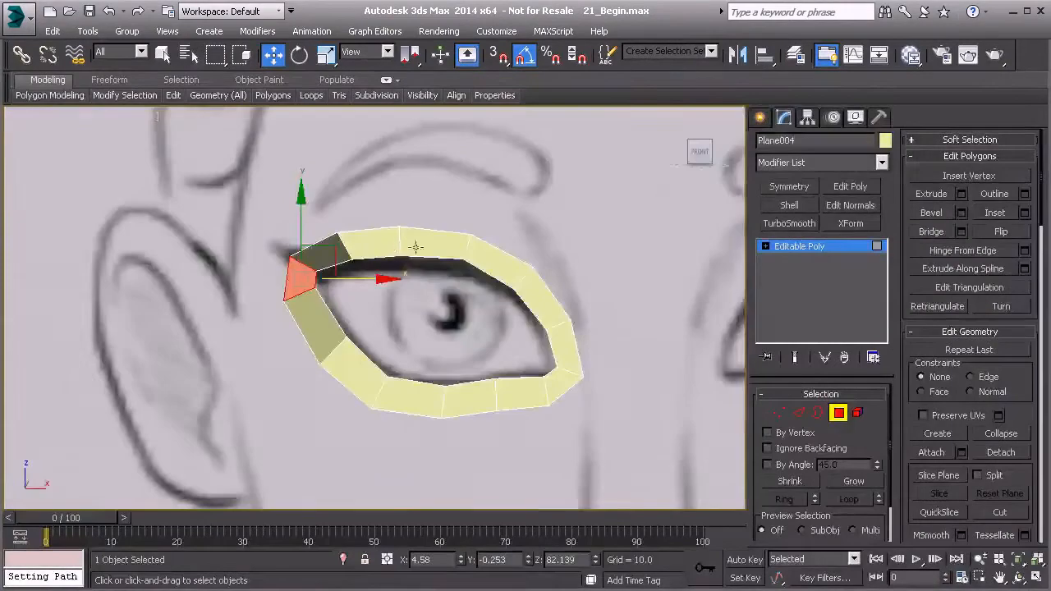
left_click(415, 246)
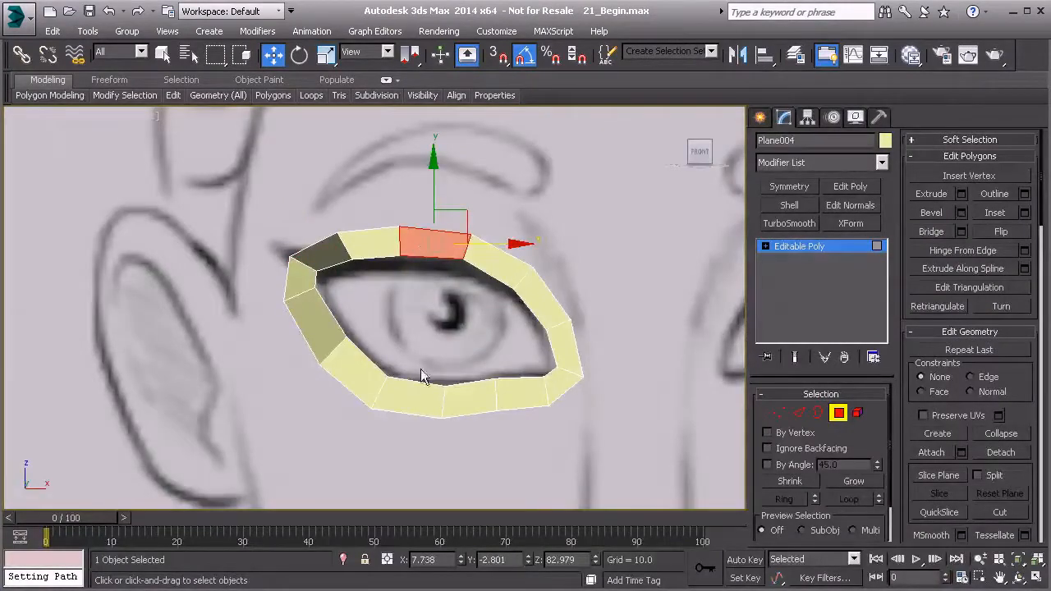
left_click(405, 391, "ctrl")
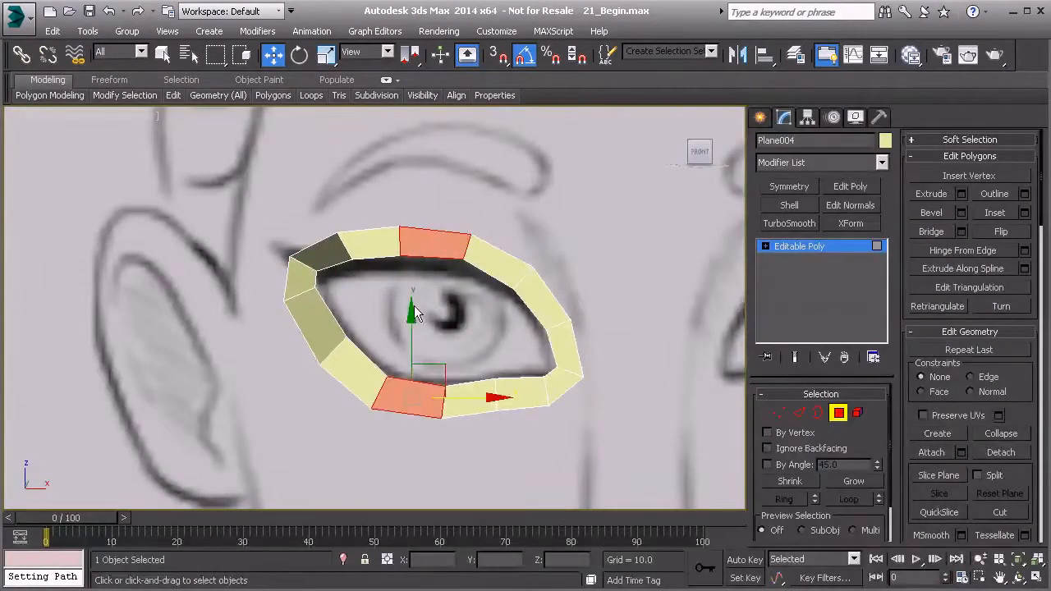
key("l")
left_click_drag(434, 345, 451, 343)
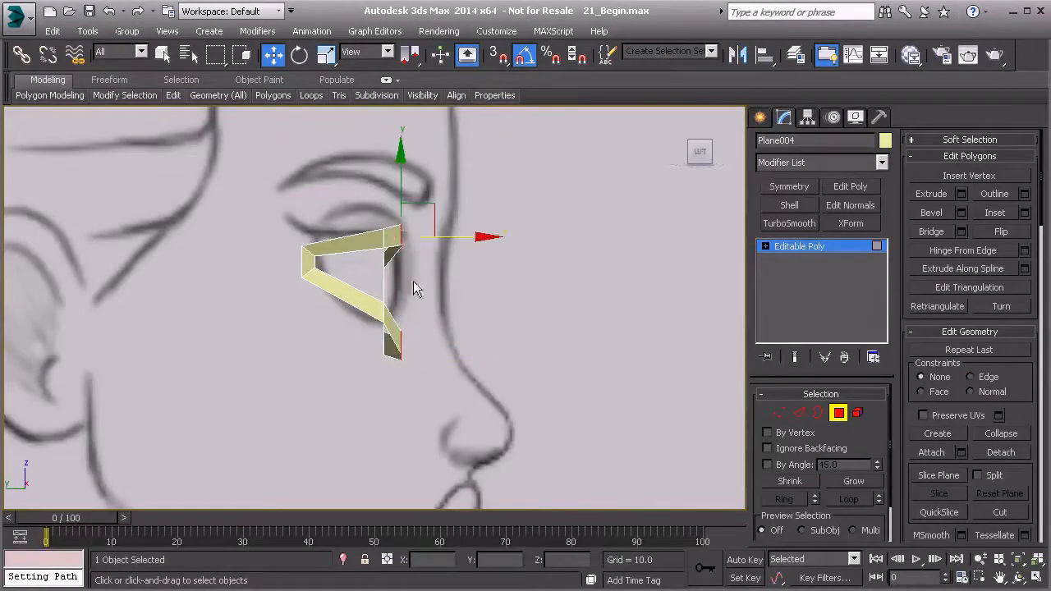
Adjust the depth of the upper- and lower-lid edges on the nose side so the ring curves smoothly
key("p")
middle_click_drag(443, 277, 296, 261, "alt")
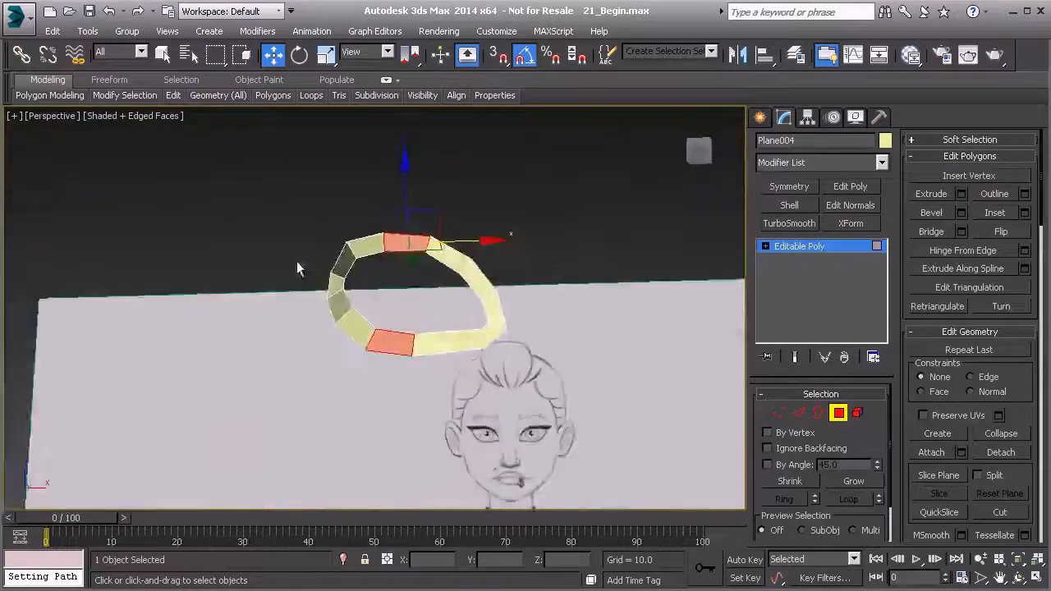
key("2")
middle_click_drag(436, 298, 446, 352, "alt")
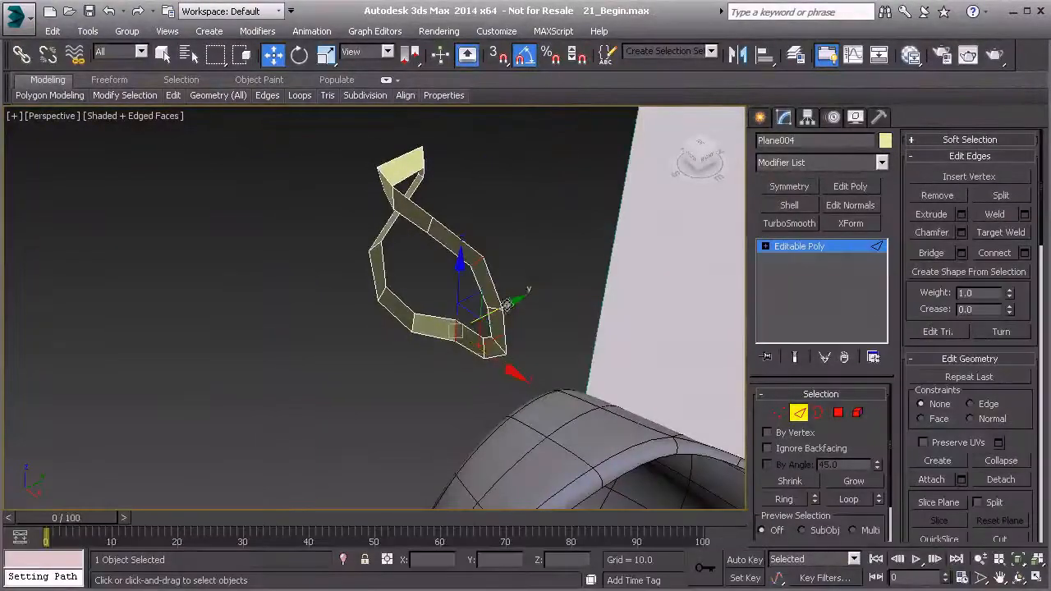
middle_click_drag(505, 304, 461, 237, "alt")
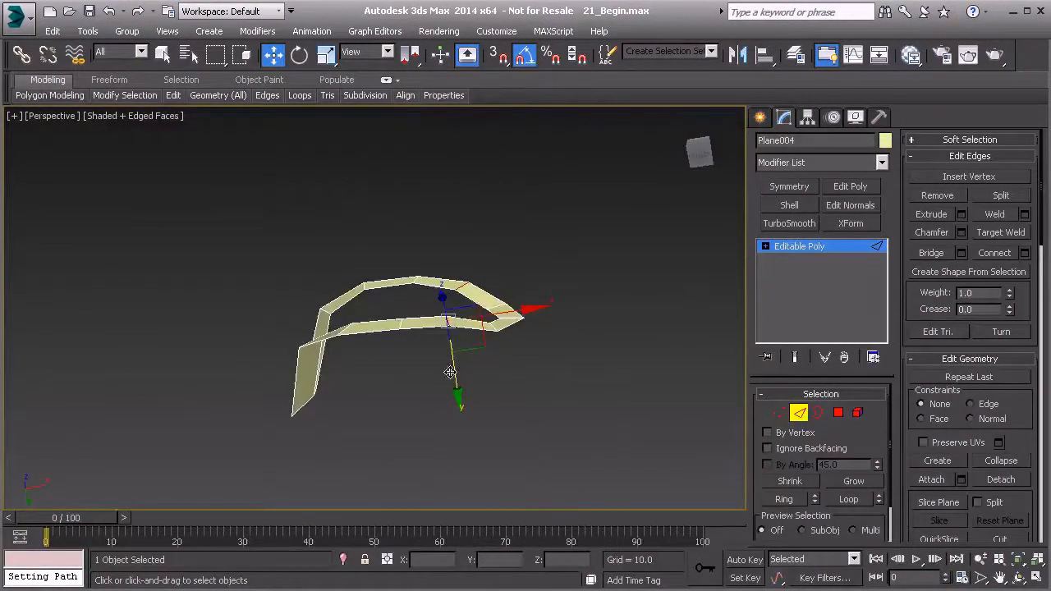
mouse_move(340, 270)
middle_mouse_down("alt")
mouse_move(364, 285)
mouse_move(347, 234)
mouse_move(319, 291)
mouse_move(391, 248)
middle_mouse_up("alt")
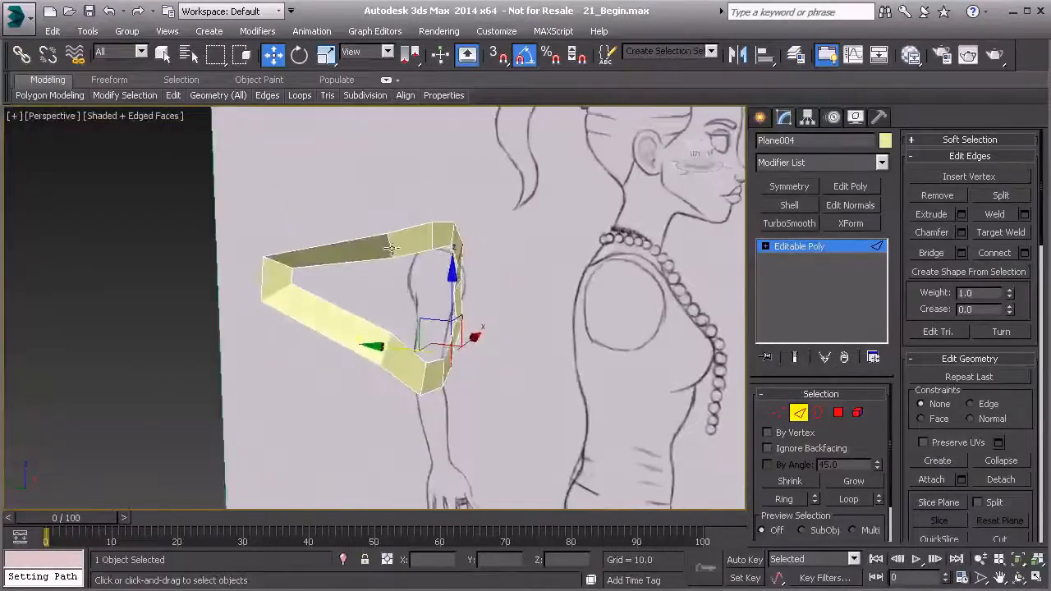
Select the upper- and lower-lid edges next to the outer-corner polygons and move them back in depth to round the ring
left_click(391, 248)
left_click(383, 344)
mouse_move(328, 282)
middle_mouse_down("alt")
mouse_move(309, 210)
mouse_move(331, 341)
middle_mouse_up("alt")
left_click_drag(331, 343, 316, 339)
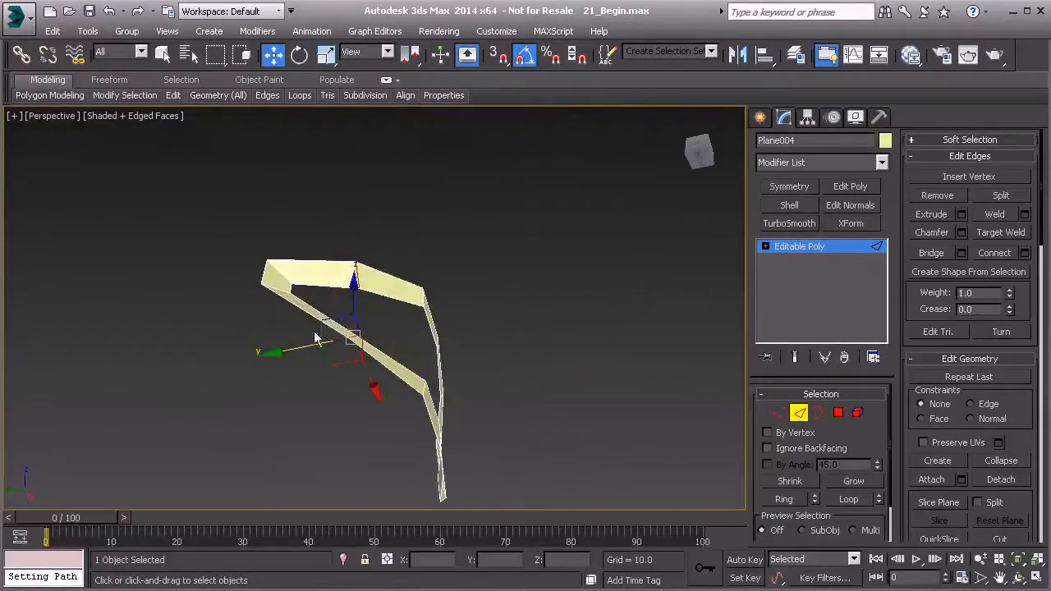
mouse_move(312, 346)
middle_mouse_down("alt")
mouse_move(302, 348)
mouse_move(338, 351)
middle_mouse_up("alt")
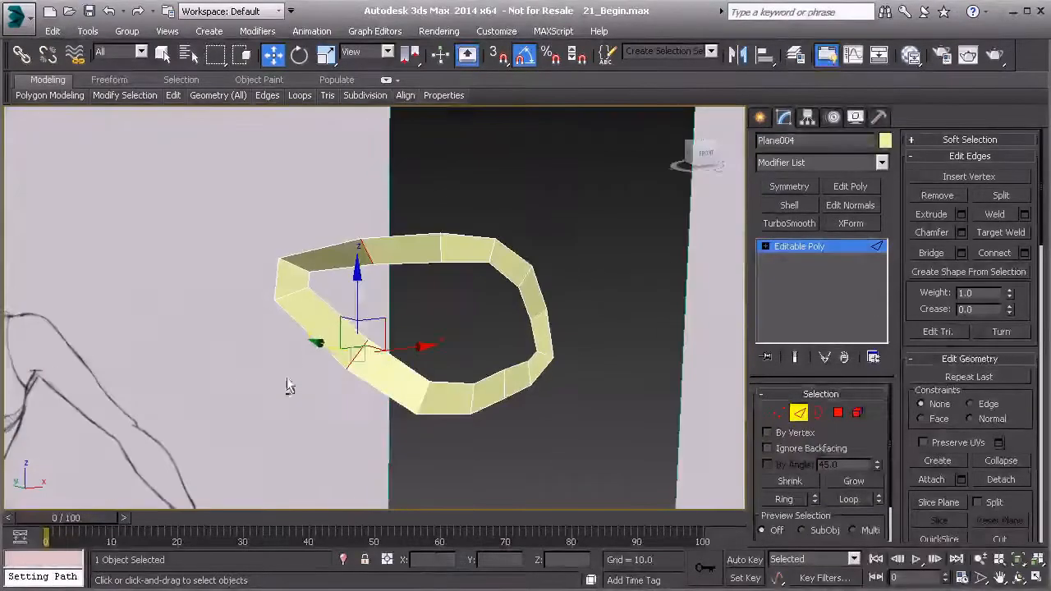
mouse_move(400, 320)
middle_mouse_down("alt")
mouse_move(382, 328)
mouse_move(394, 333)
mouse_move(383, 298)
middle_mouse_up("alt")
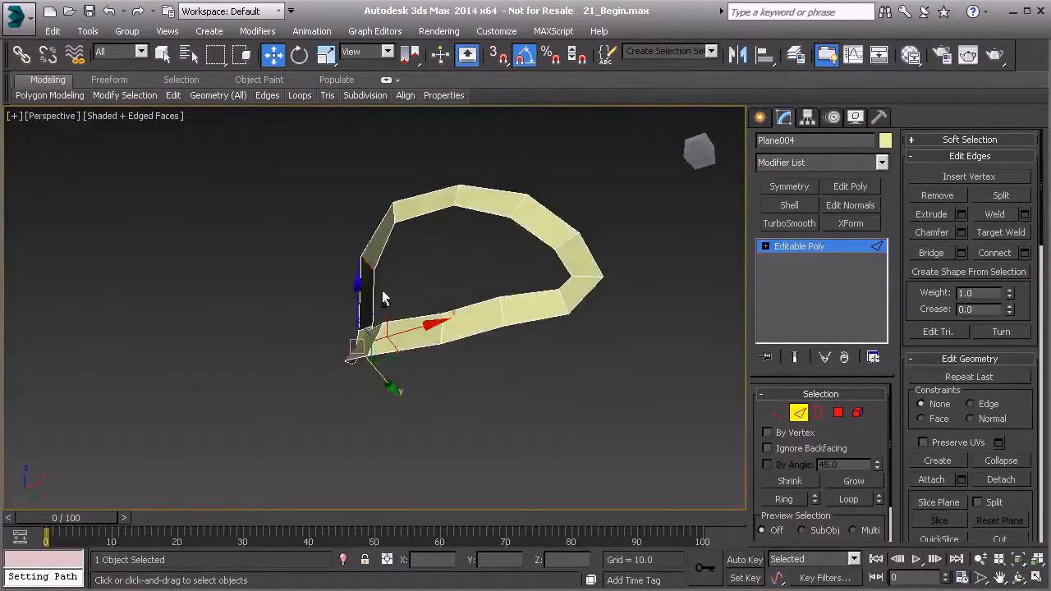
Move the polygon at the eye's inner corner slightly back in depth and check the ring's curvature around it
left_click(838, 413)
middle_click_drag(509, 329, 561, 328, "alt")
middle_click_drag(637, 285, 571, 356, "alt")
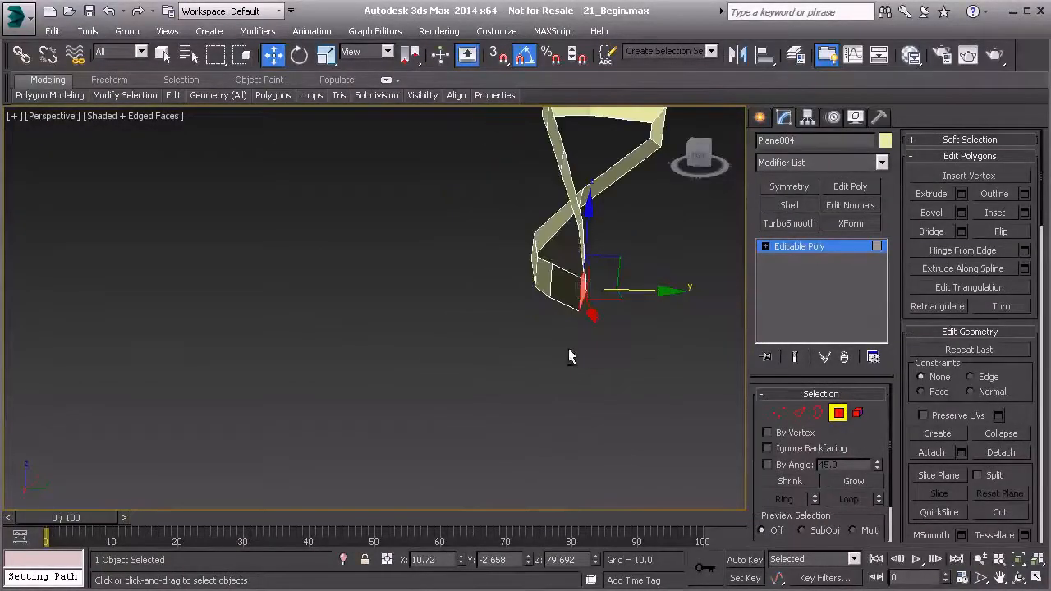
key("2")
middle_click_drag(559, 245, 718, 305, "alt")
left_click(796, 412)
Create a sphere with a radius of about 3.1 centred on the eye in the front view as an eyeball
key("f")
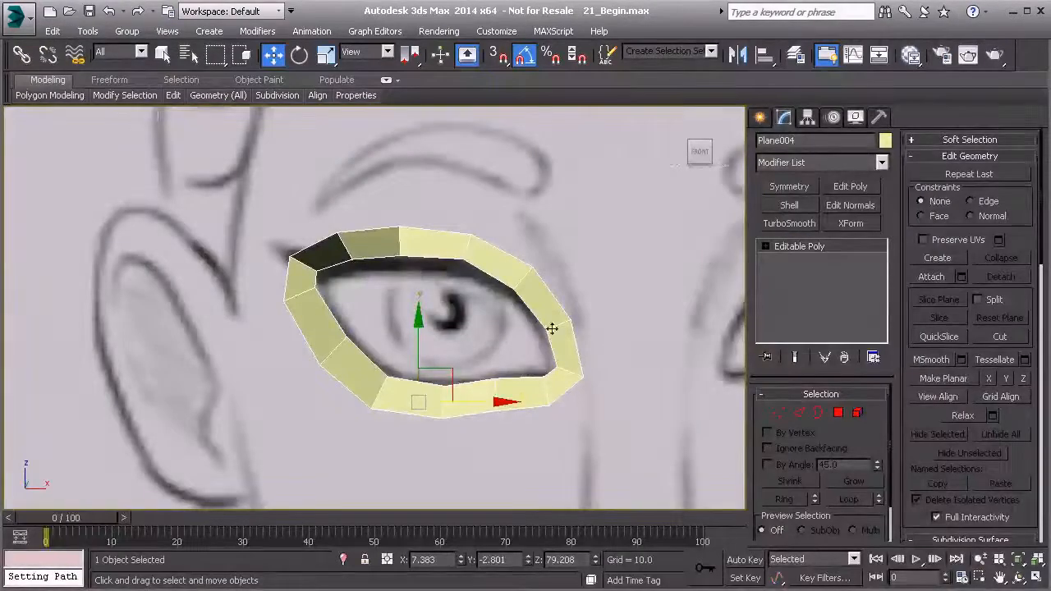
left_click(759, 117)
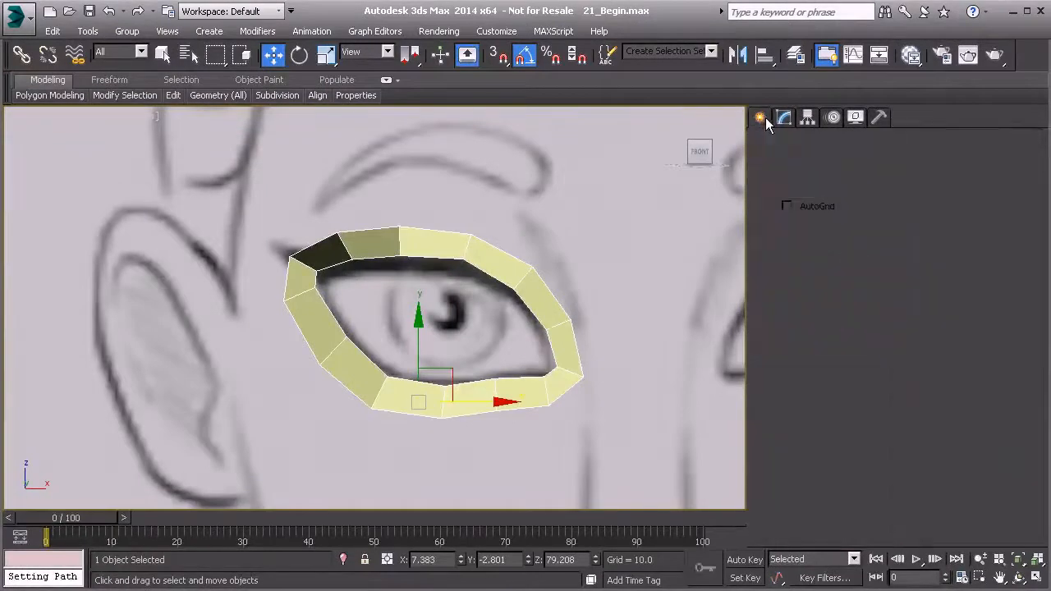
left_click(789, 240)
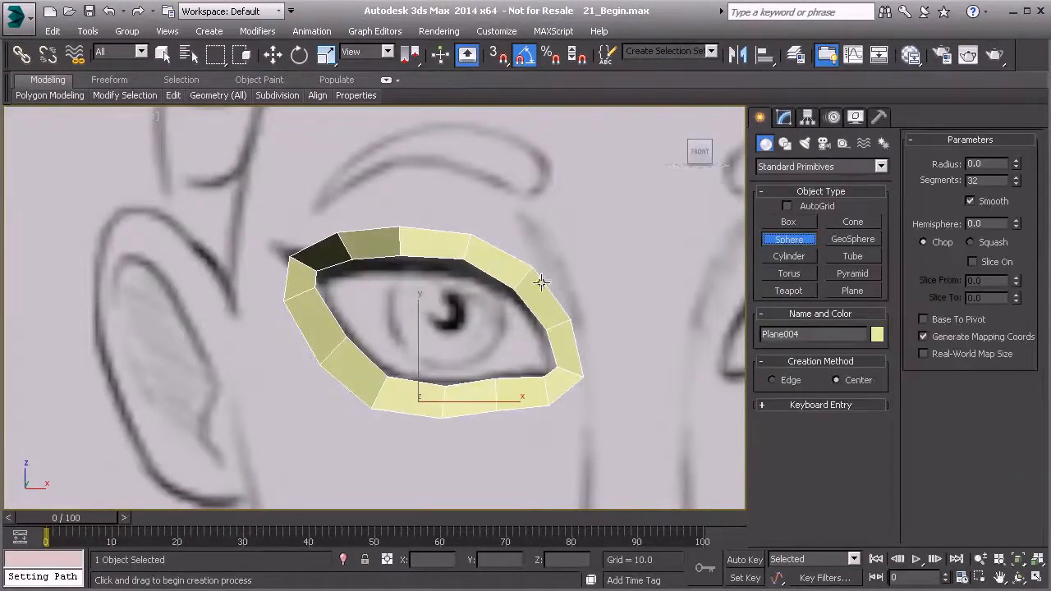
left_click_drag(440, 314, 422, 186)
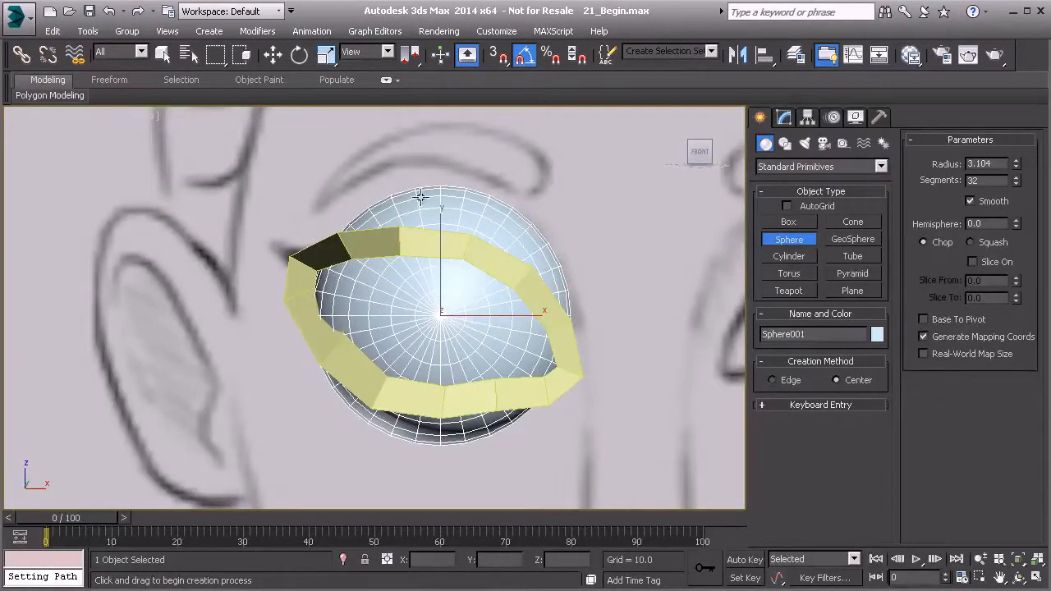
Move the eyeball sphere slightly forward in the side view so it sits just behind the eyelid ring
scroll(445, 319, "down", 5)
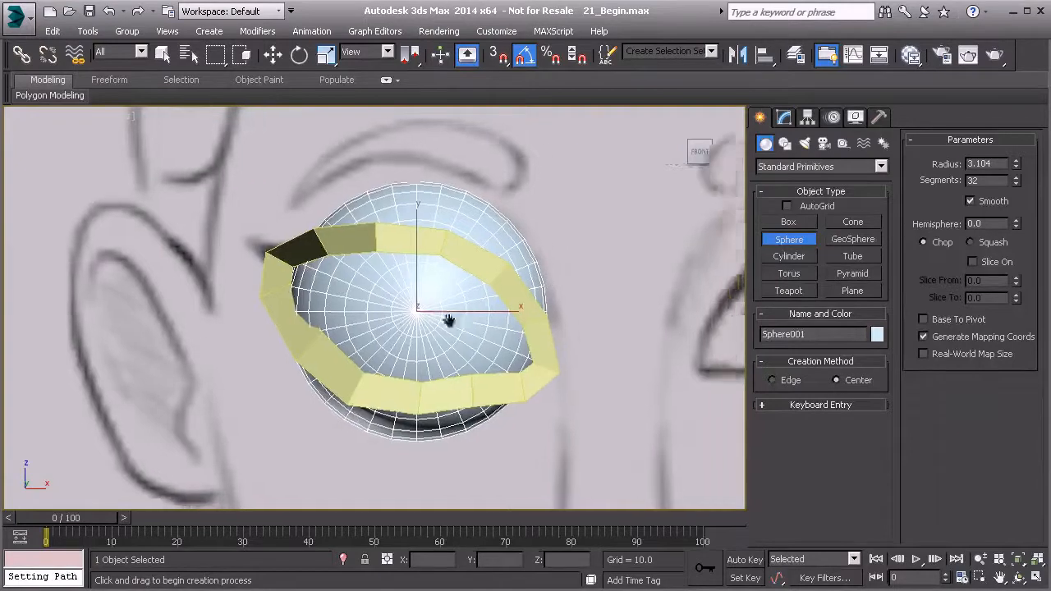
middle_click_drag(397, 287, 346, 295)
key("w")
scroll(350, 291, "up", 3)
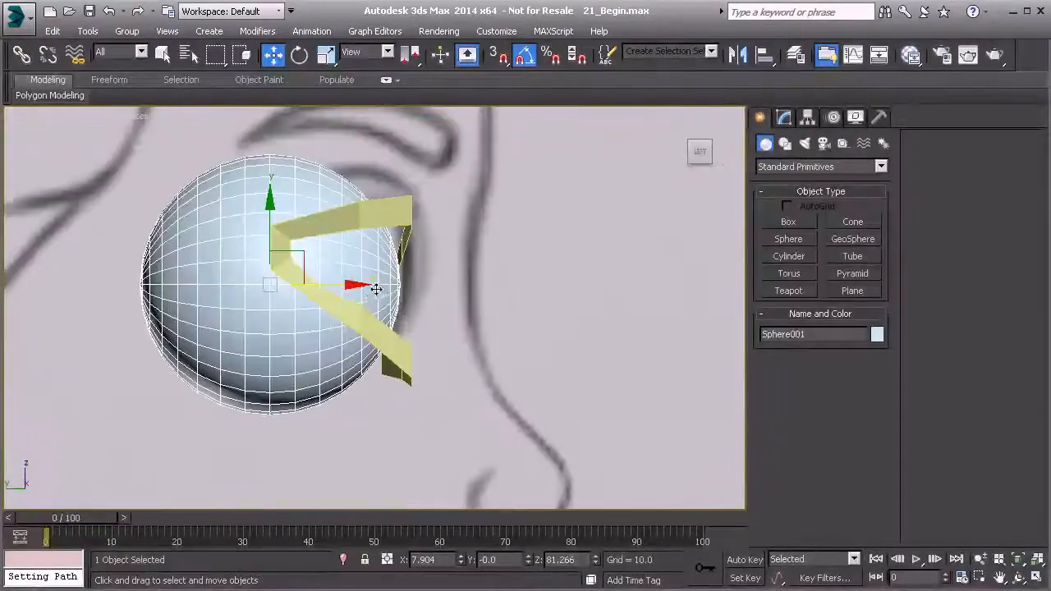
left_click_drag(350, 285, 366, 284)
mouse_move(411, 285)
middle_mouse_down("alt")
mouse_move(239, 317)
mouse_move(188, 305)
mouse_move(223, 282)
mouse_move(342, 279)
mouse_move(366, 311)
mouse_move(331, 292)
mouse_move(281, 298)
mouse_move(279, 271)
mouse_move(254, 345)
middle_mouse_up("alt")
Move the eye ring's upper and lower edges near the outer corner slightly outward in the front view to even the polygon spacing
left_click(260, 358)
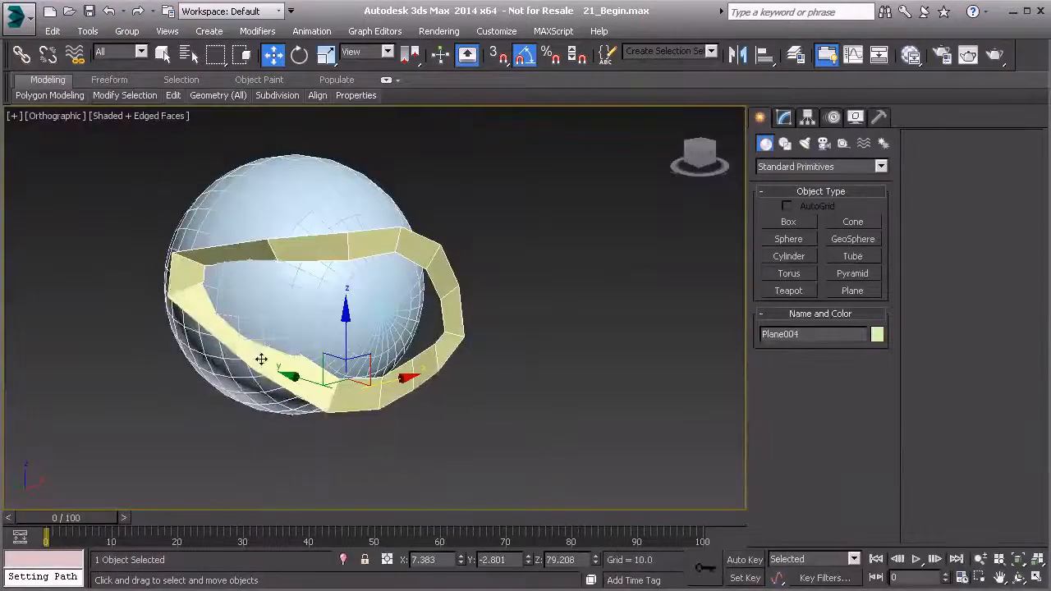
middle_click_drag(287, 262, 253, 221, "alt")
key("2")
mouse_move(496, 358)
middle_mouse_down("alt")
mouse_move(293, 333)
mouse_move(306, 321)
middle_mouse_up("alt")
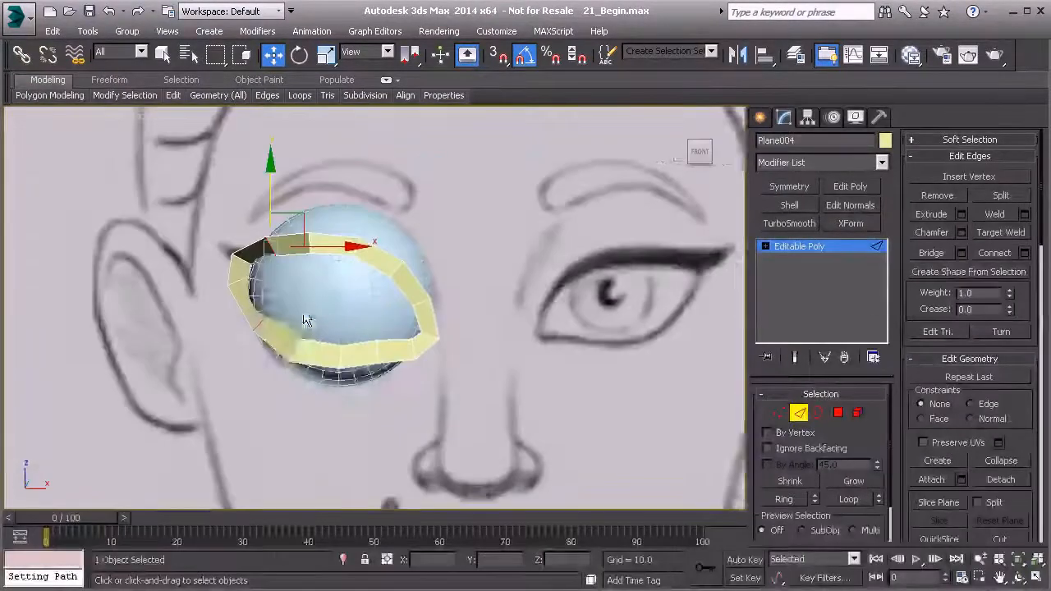
scroll(305, 321, "up", 3)
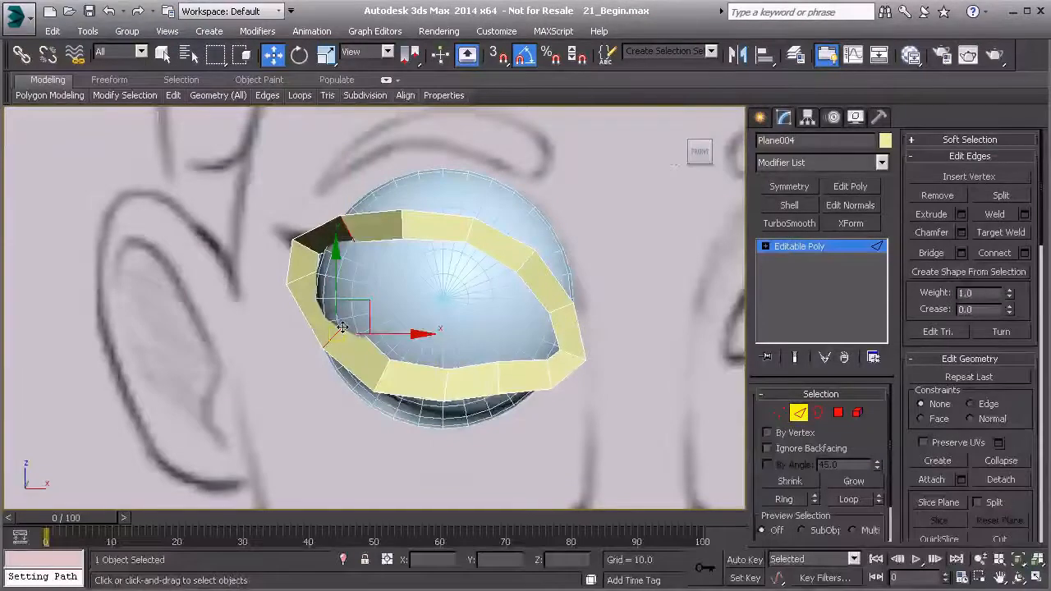
left_click_drag(386, 333, 366, 329)
left_click(340, 227)
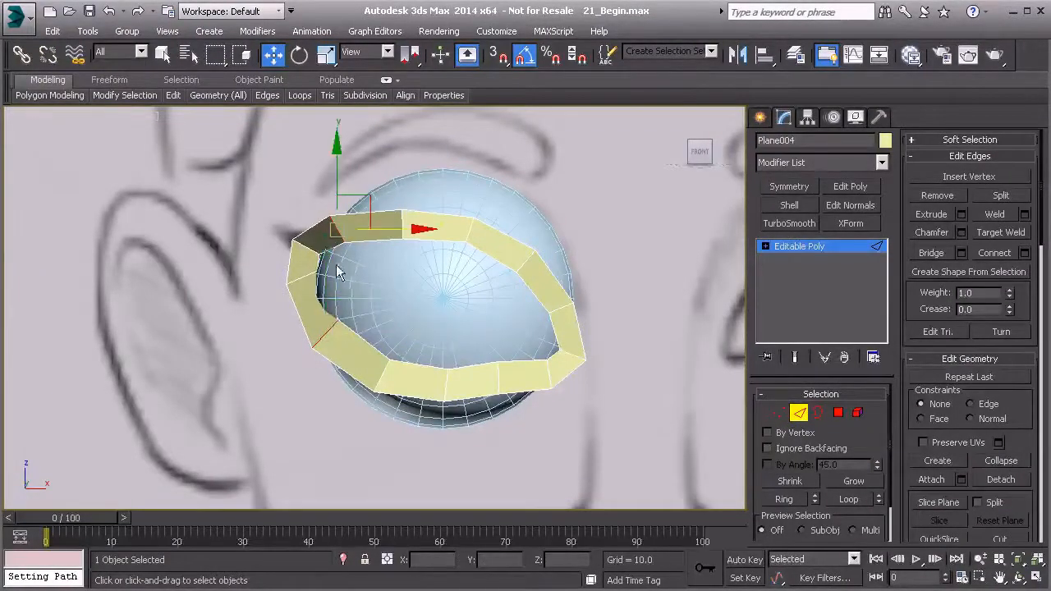
left_click(304, 275)
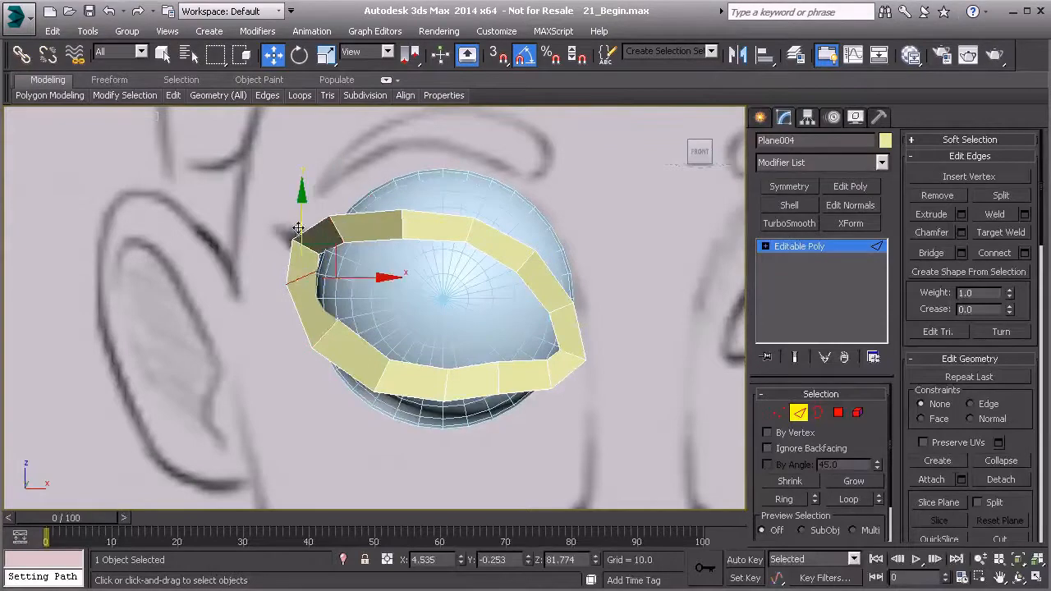
key("1")
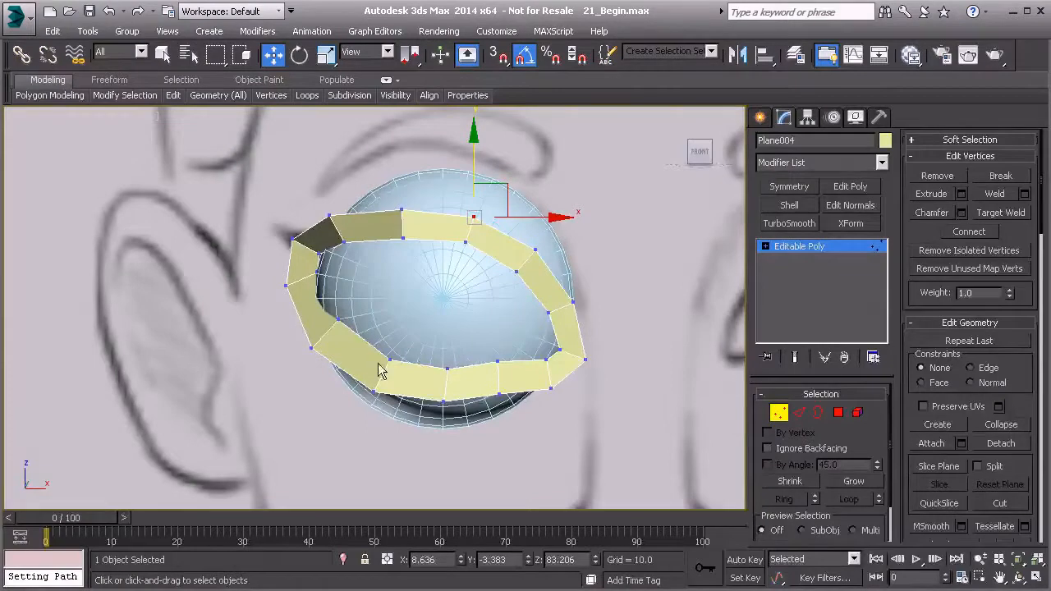
Move the inner-rim edge of the middle upper-lid polygon back about 0.26 in depth, toward the eyeball surface
key("p")
middle_click_drag(417, 305, 506, 302, "alt")
key("2")
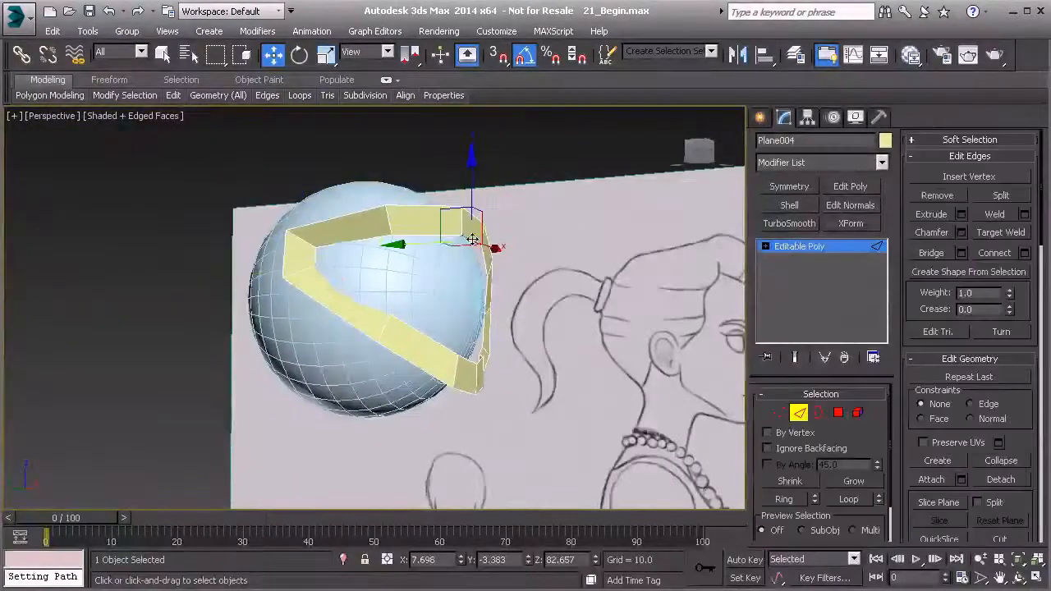
key("4")
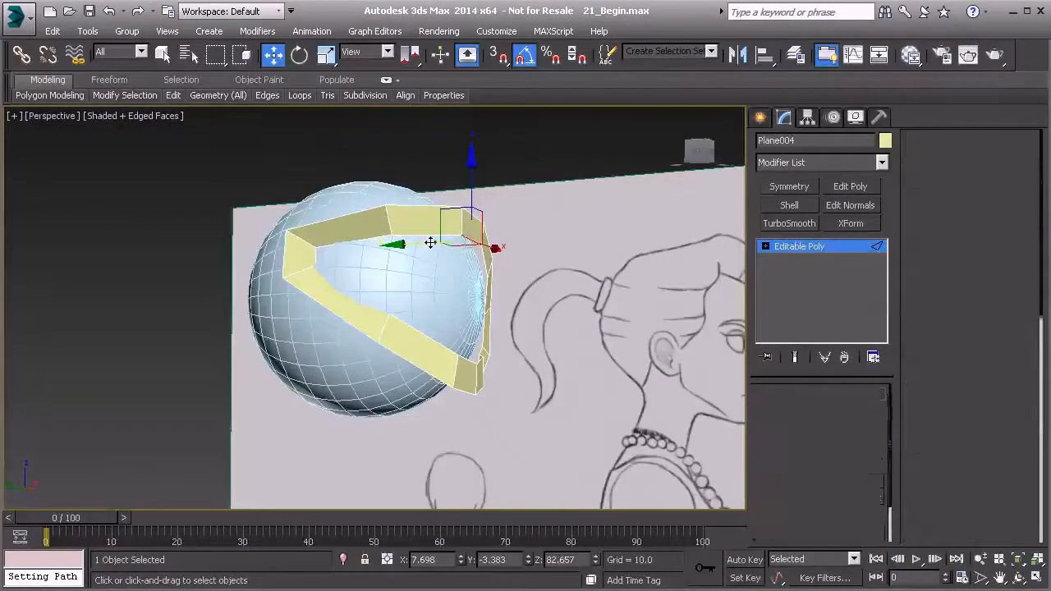
key("2")
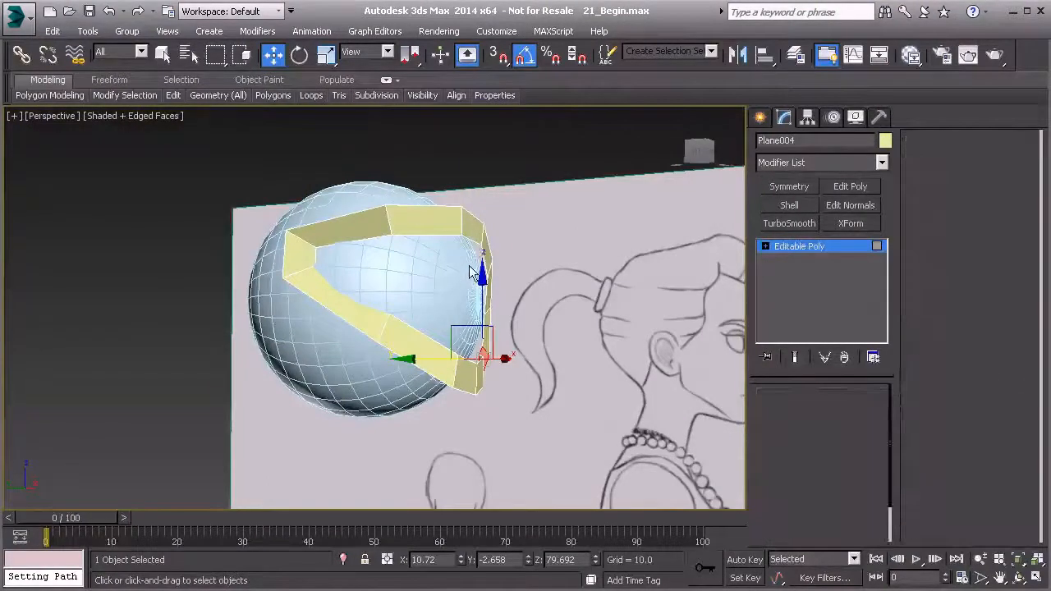
left_click(415, 243)
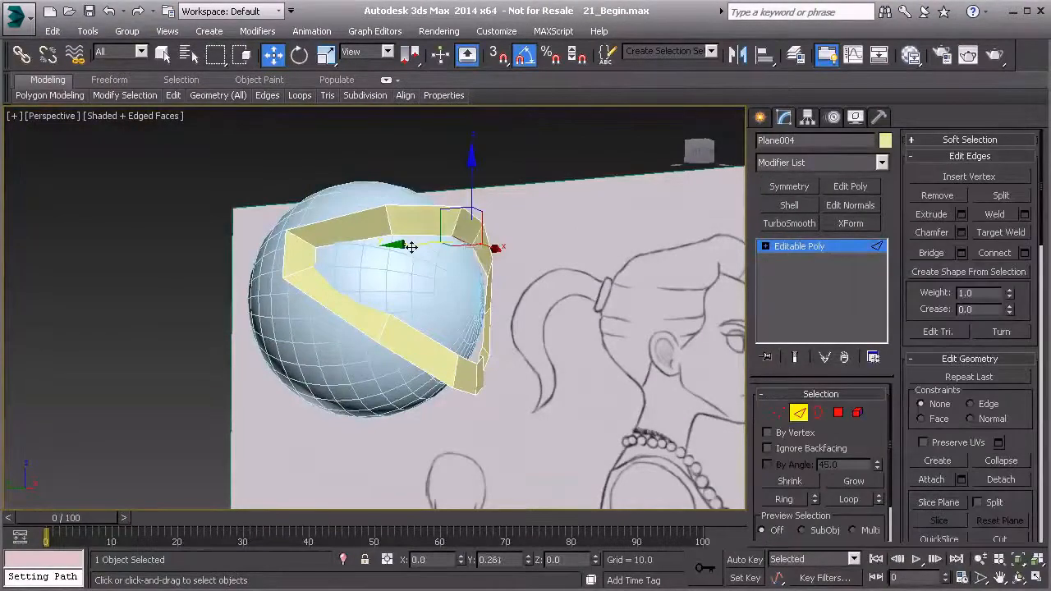
middle_click_drag(472, 244, 414, 258, "alt")
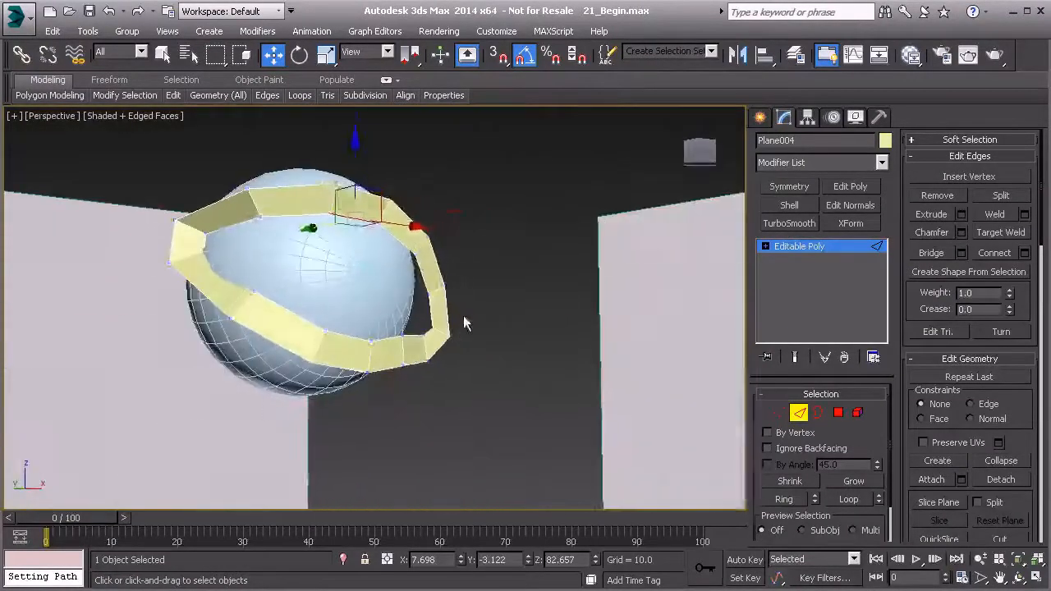
Move the upper lid's inner-rim vertices near the nose back in depth so they lie closer to the eyeball
key("1")
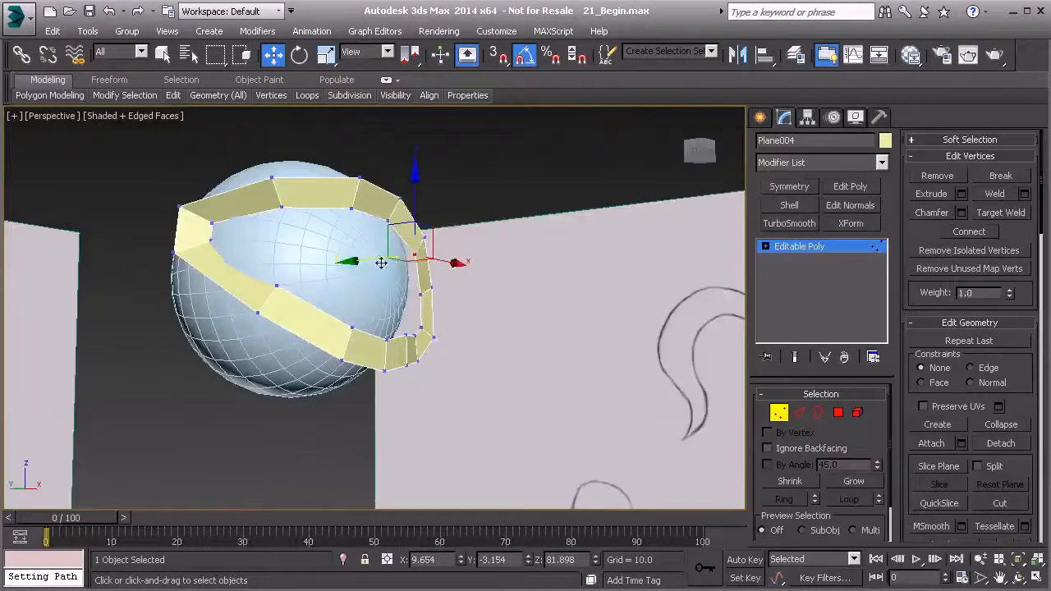
mouse_move(364, 261)
middle_mouse_down("alt")
mouse_move(411, 287)
mouse_move(399, 300)
mouse_move(441, 329)
middle_mouse_up("alt")
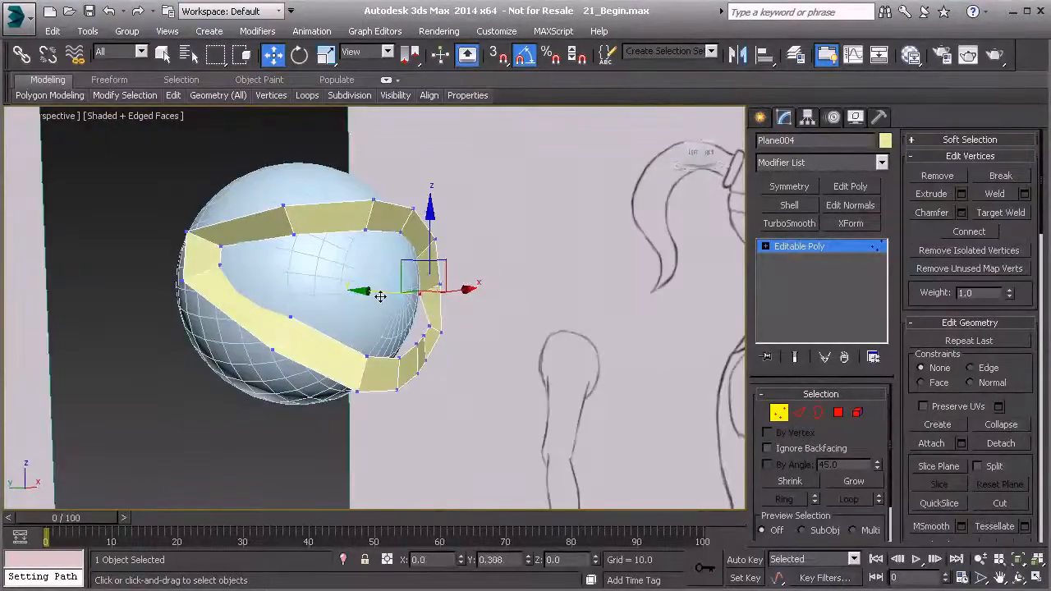
mouse_move(379, 298)
middle_mouse_down("alt")
mouse_move(426, 330)
mouse_move(382, 328)
mouse_move(394, 351)
middle_mouse_up("alt")
Move the lower lid's inner-rim vertices back in depth so the rim rests against the eyeball
key("2")
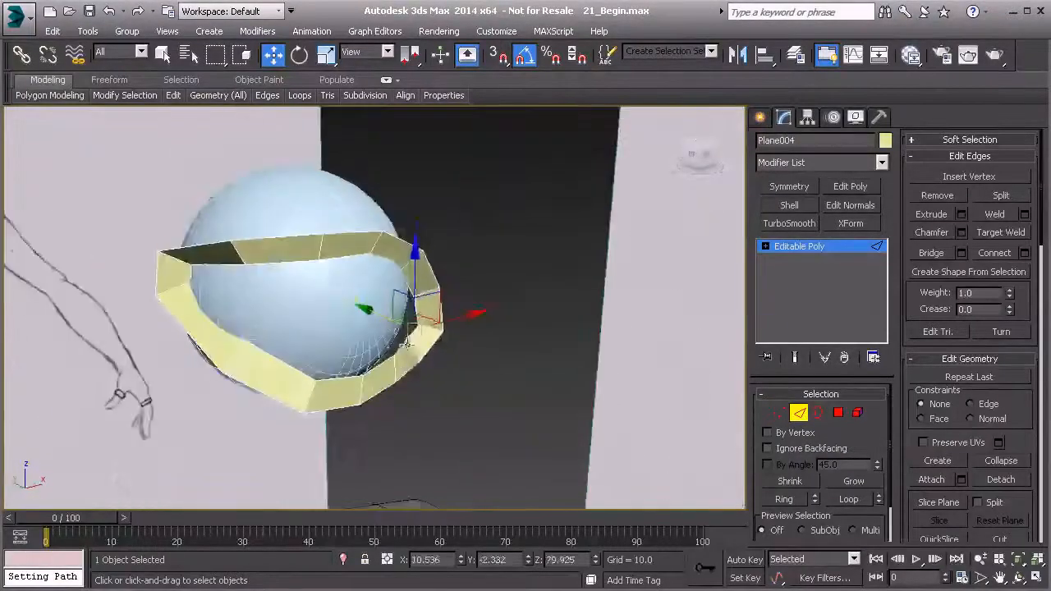
key("1")
left_click_drag(392, 355, 362, 344)
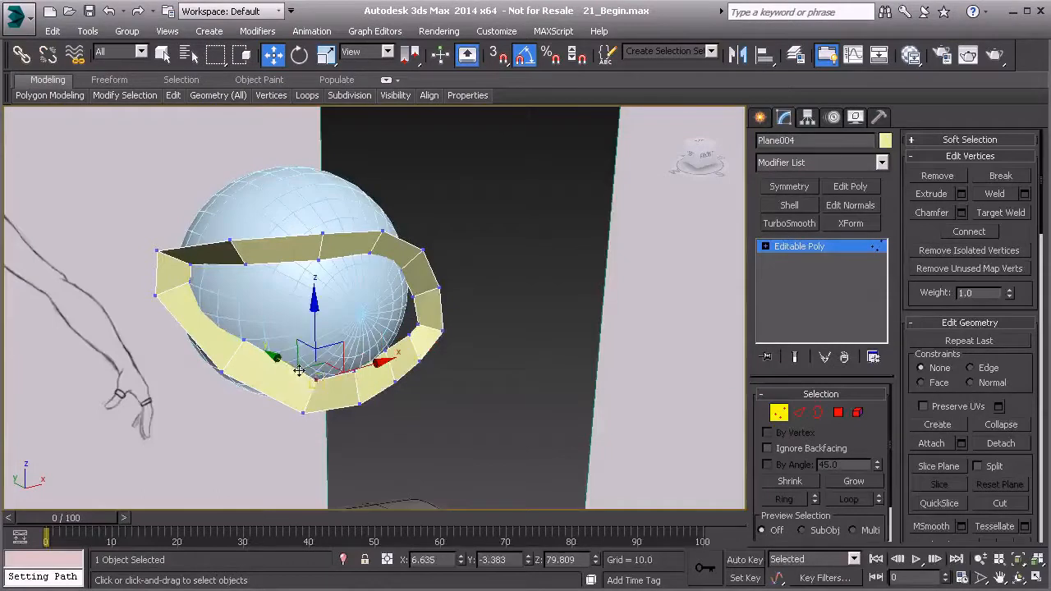
mouse_move(299, 370)
middle_mouse_down("alt")
mouse_move(296, 335)
mouse_move(411, 422)
mouse_move(624, 488)
middle_mouse_up("alt")
left_click_drag(238, 378, 245, 380)
middle_click_drag(242, 378, 400, 355, "alt")
scroll(399, 356, "up", 3)
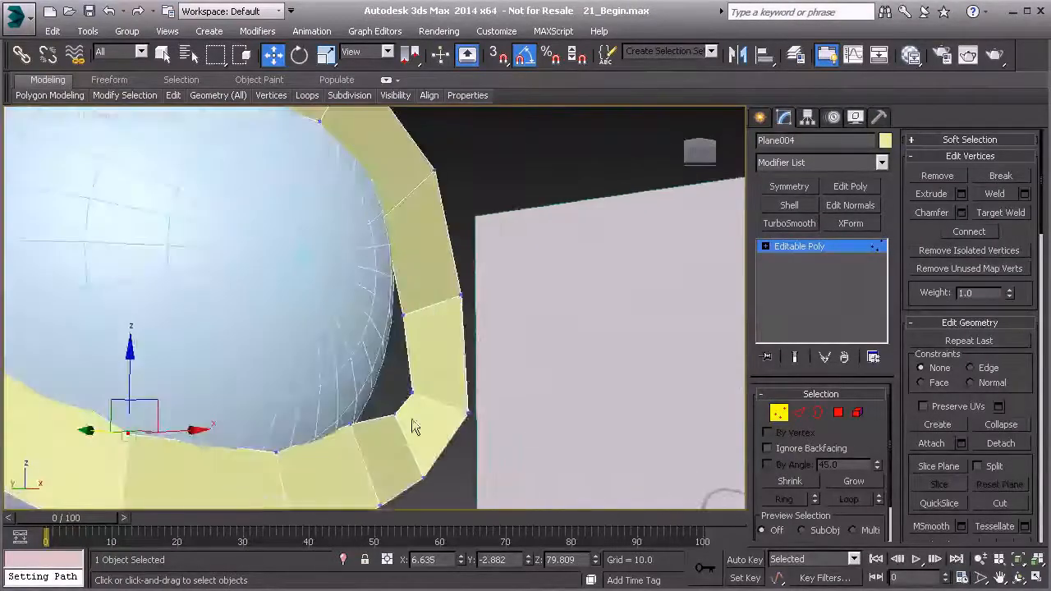
Select the eye ring's whole inner border and extend it back into the eyeball as a thin strip of polygons
middle_click_drag(367, 381, 509, 401, "alt")
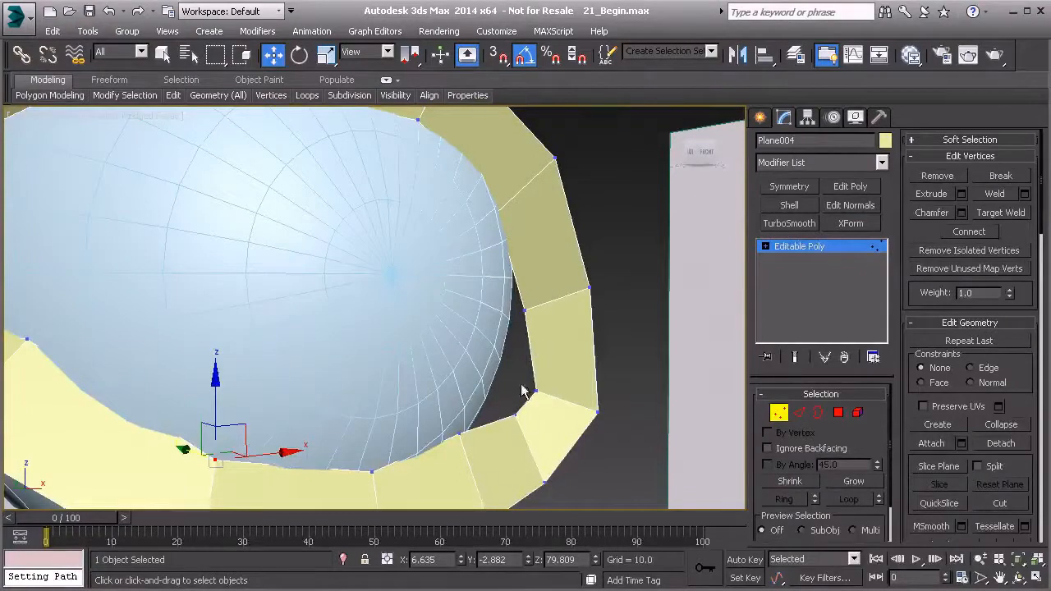
middle_click_drag(522, 400, 491, 375, "alt")
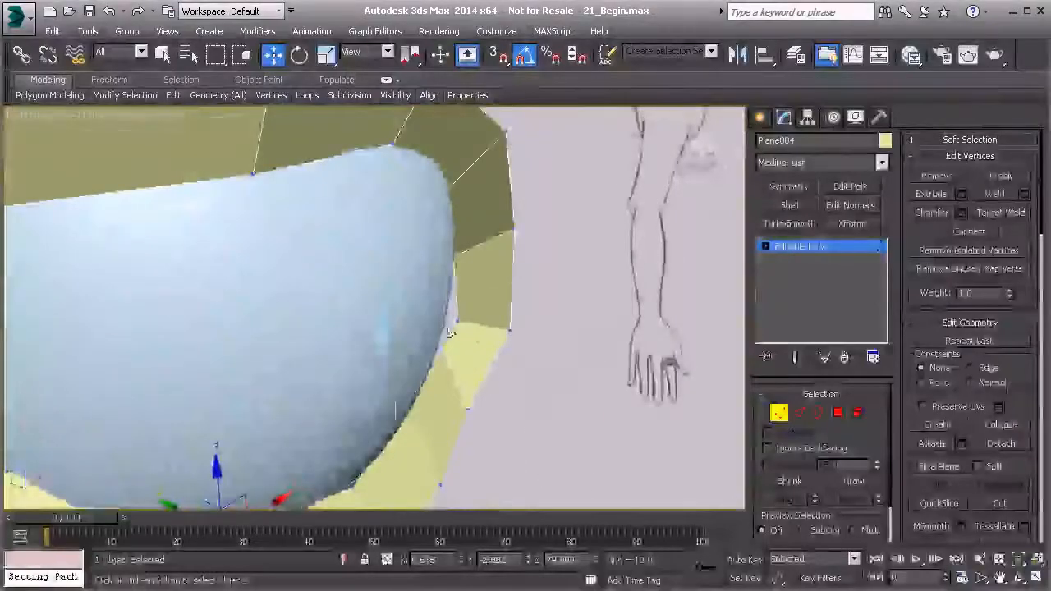
middle_click_drag(510, 411, 534, 368)
scroll(534, 367, "up", 3)
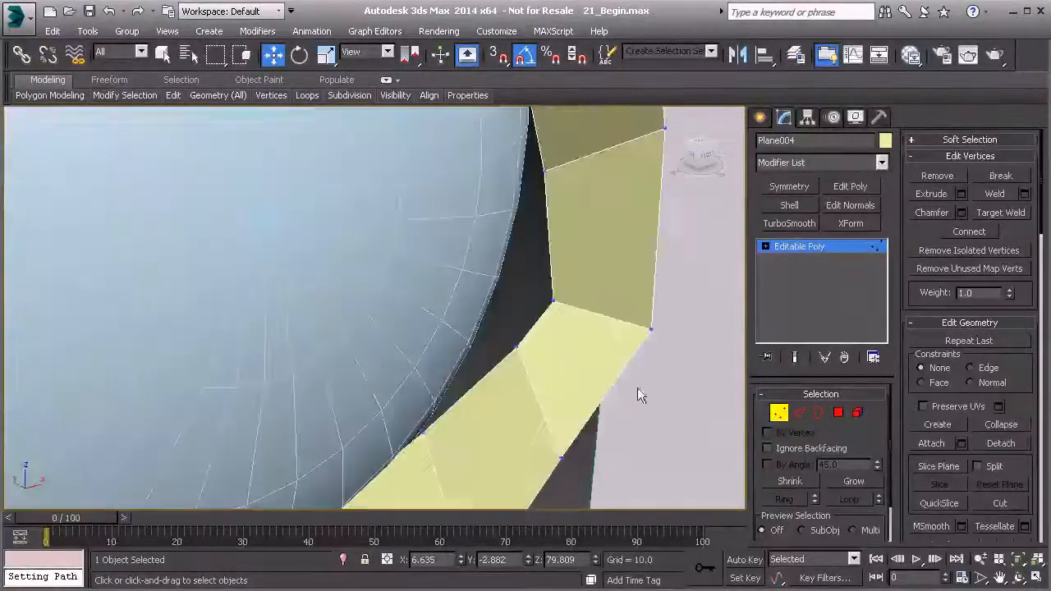
left_click(797, 413)
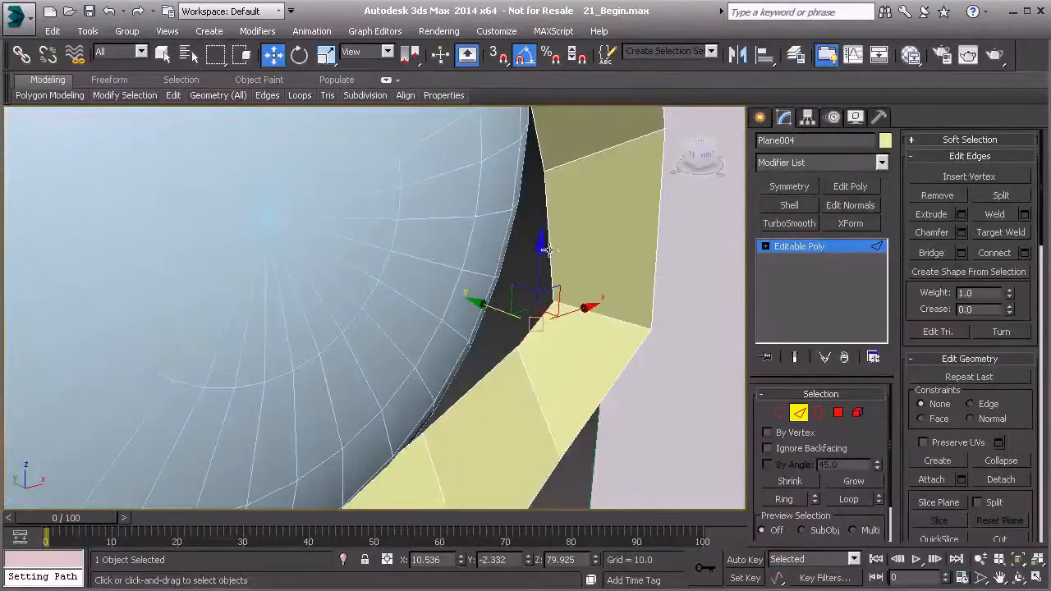
left_click(820, 413)
scroll(546, 262, "down", 5)
left_click(540, 245)
middle_click_drag(540, 271, 479, 294, "alt")
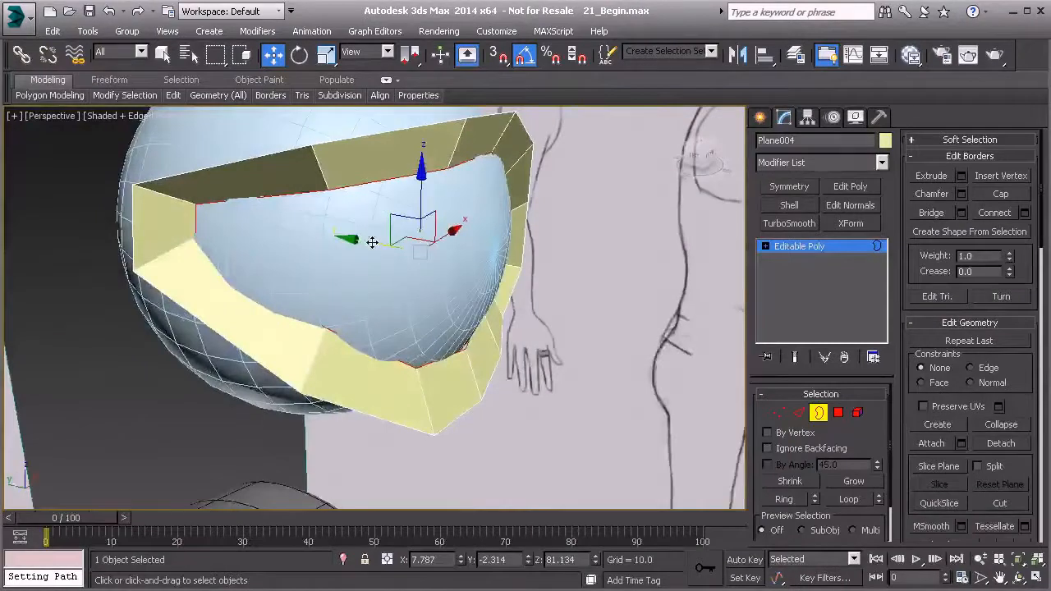
mouse_move(369, 239)
middle_mouse_down("alt")
mouse_move(371, 251)
mouse_move(361, 248)
mouse_move(417, 283)
mouse_move(374, 236)
middle_mouse_up("alt")
mouse_move(447, 281)
middle_mouse_down("alt")
mouse_move(410, 230)
mouse_move(228, 241)
mouse_move(363, 241)
mouse_move(416, 298)
mouse_move(544, 293)
mouse_move(565, 265)
mouse_move(530, 244)
mouse_move(535, 258)
mouse_move(225, 279)
mouse_move(259, 294)
mouse_move(250, 244)
mouse_move(163, 224)
mouse_move(373, 266)
mouse_move(210, 250)
mouse_move(204, 362)
middle_mouse_up("alt")
left_click(326, 55)
Adjust the depth of the upper lid's outer vertices, moving the top one slightly forward, so the lid follows the eyeball's curve
key("1")
mouse_move(72, 336)
middle_mouse_down("alt")
mouse_move(138, 304)
mouse_move(104, 302)
mouse_move(288, 271)
mouse_move(343, 337)
mouse_move(298, 322)
middle_mouse_up("alt")
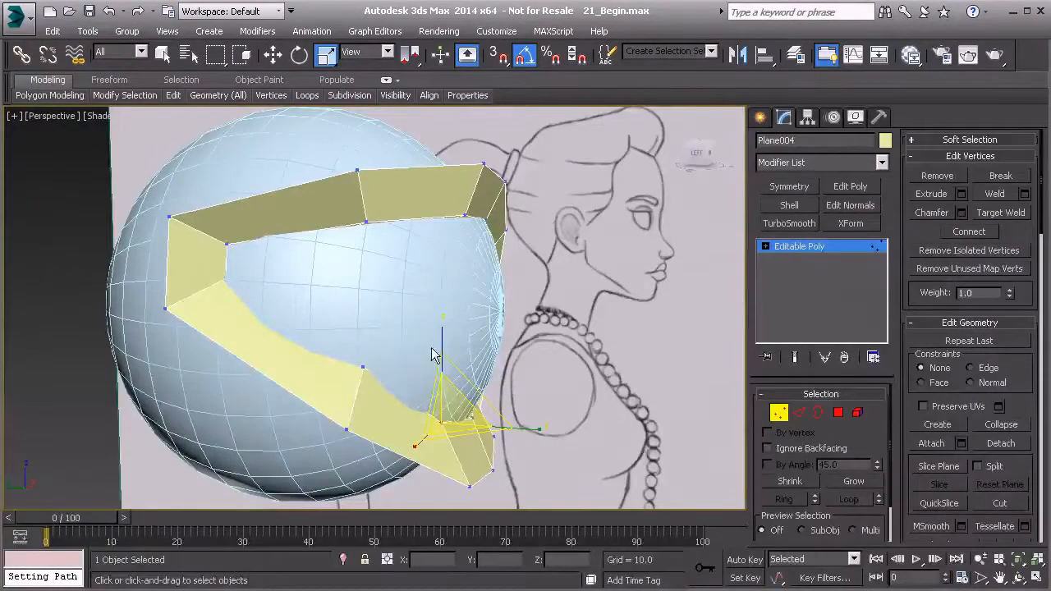
mouse_move(432, 355)
middle_mouse_down("alt")
mouse_move(394, 332)
mouse_move(442, 310)
middle_mouse_up("alt")
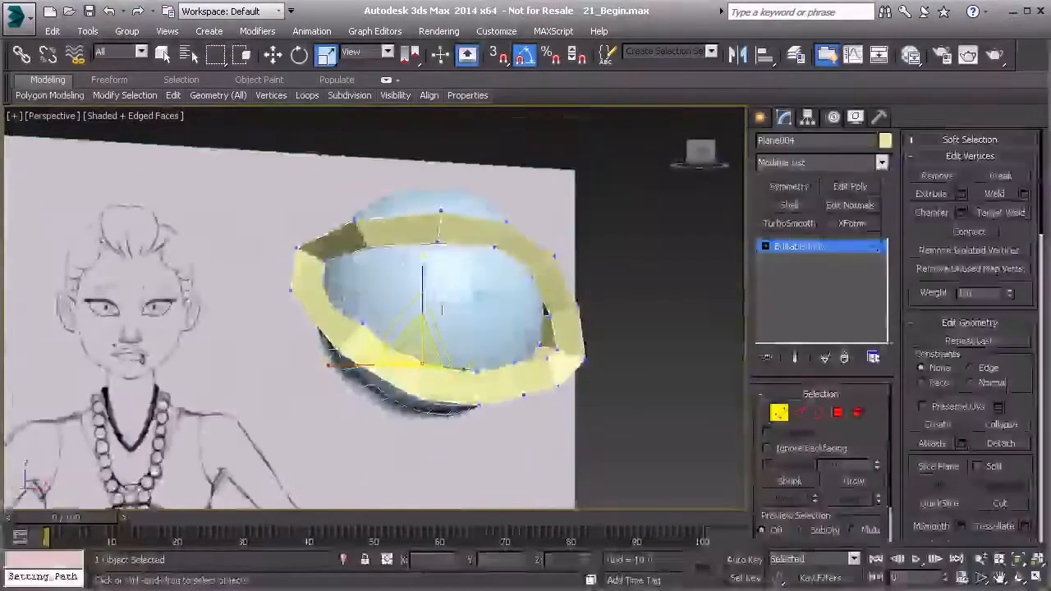
mouse_move(365, 302)
middle_mouse_down("alt")
mouse_move(399, 344)
mouse_move(386, 251)
mouse_move(351, 339)
mouse_move(328, 344)
mouse_move(571, 385)
mouse_move(521, 403)
middle_mouse_up("alt")
key("2")
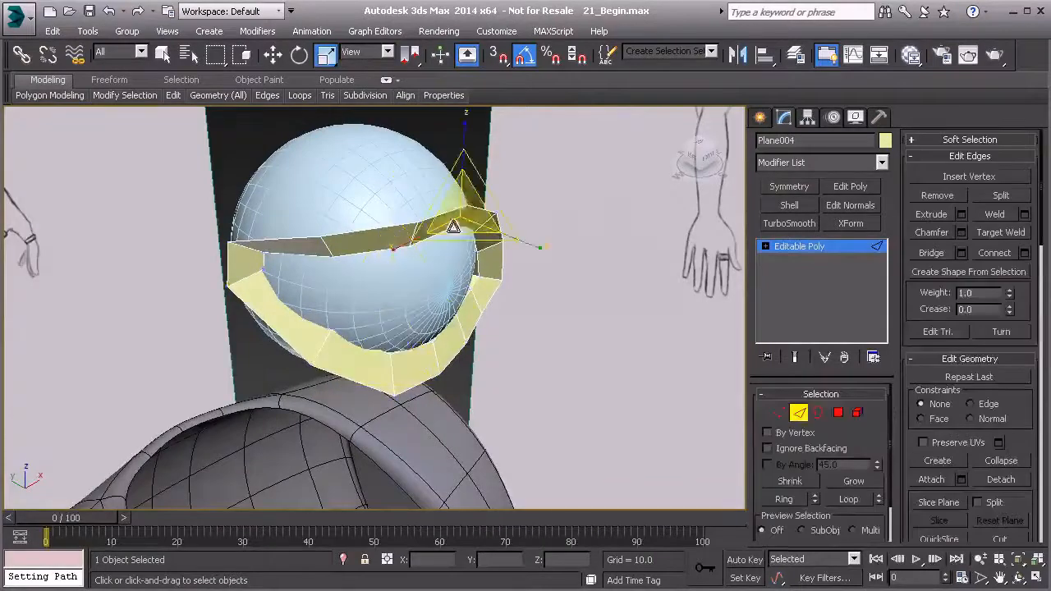
key("1")
key("w")
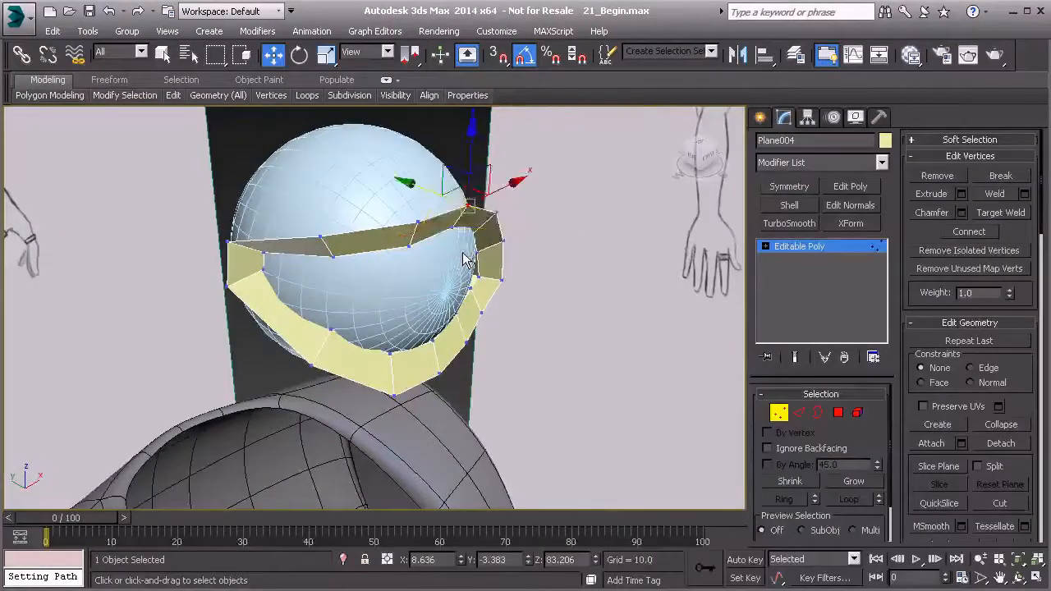
middle_click_drag(468, 255, 436, 256, "alt")
middle_click_drag(422, 204, 402, 206, "alt")
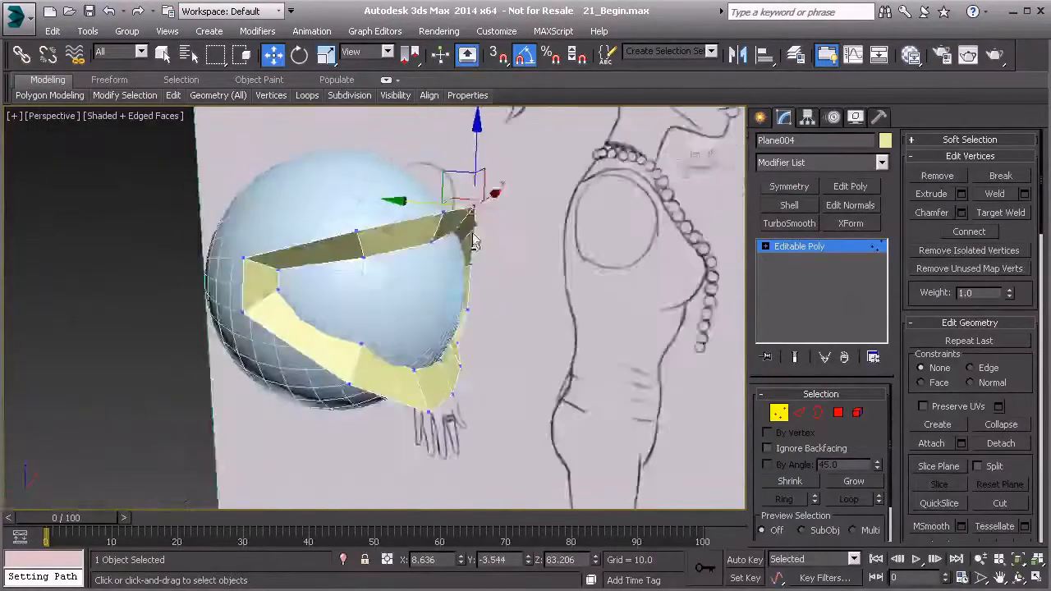
mouse_move(374, 241)
middle_mouse_down("alt")
mouse_move(357, 247)
mouse_move(428, 295)
middle_mouse_up("alt")
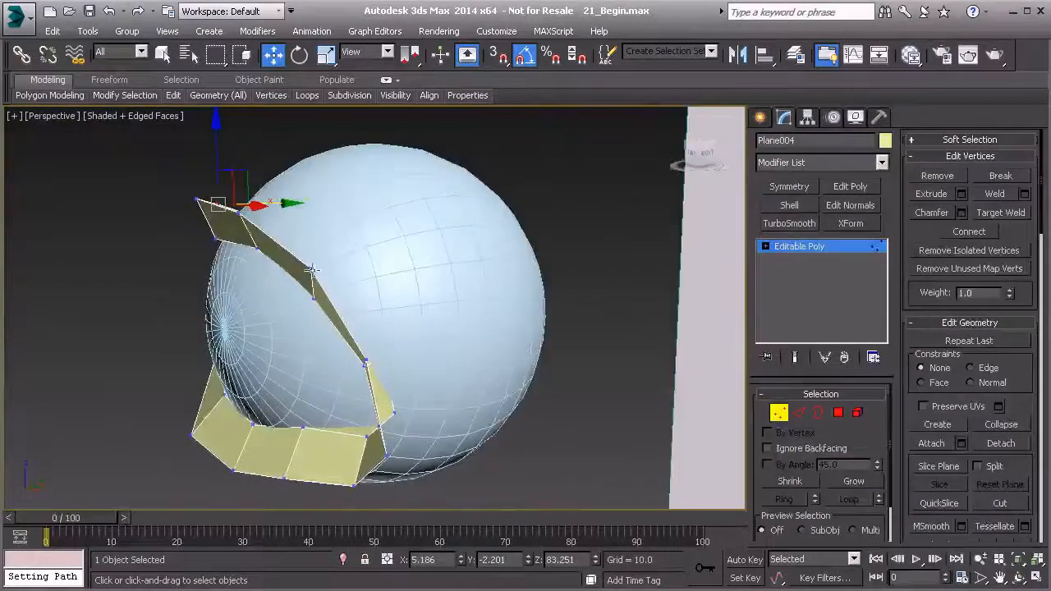
left_click(311, 268)
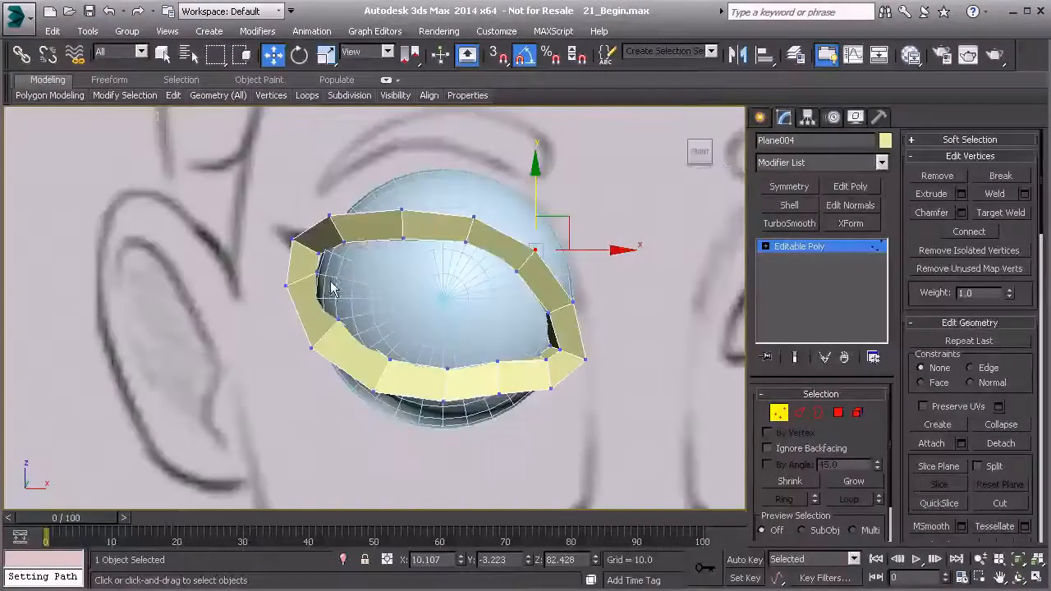
Reduce the eyeball sphere to 12 segments and make it see-through in the front view
middle_click_drag(366, 242, 298, 271)
mouse_move(658, 312)
middle_mouse_down()
mouse_move(609, 317)
mouse_move(540, 357)
middle_mouse_up()
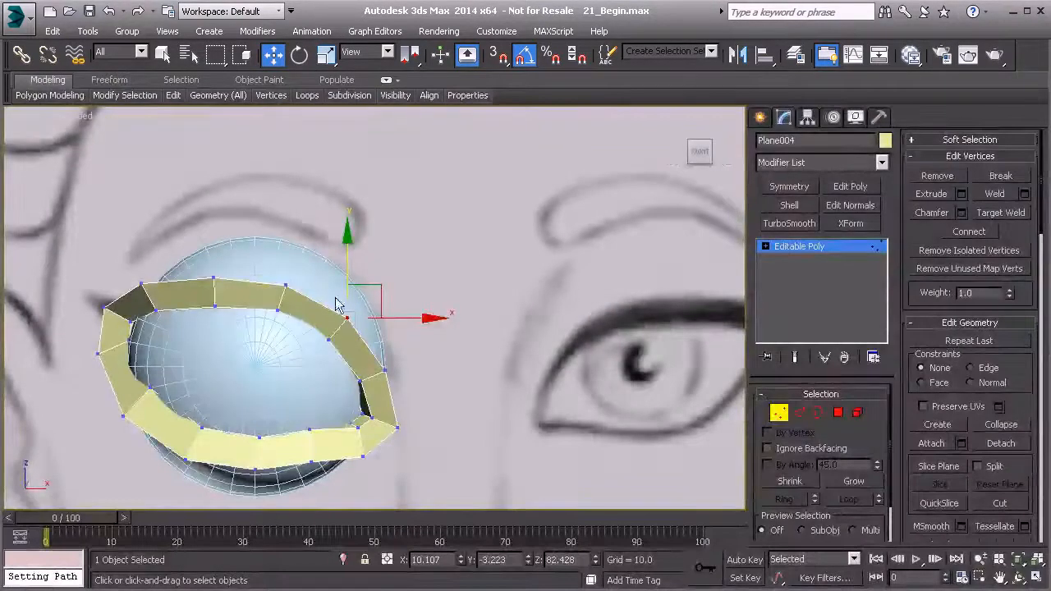
key("f")
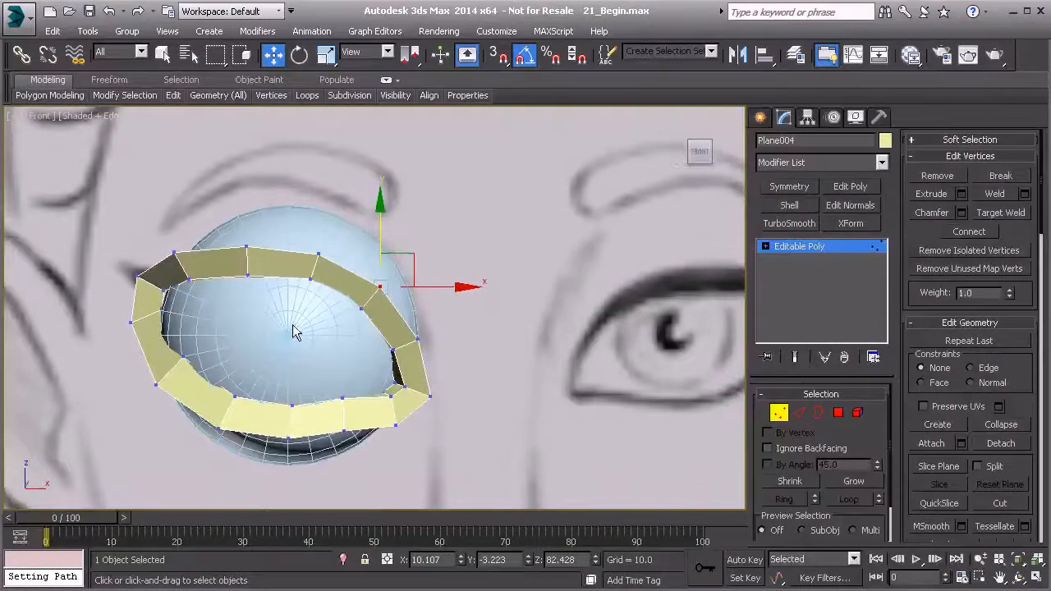
left_click(788, 413)
left_click(307, 334)
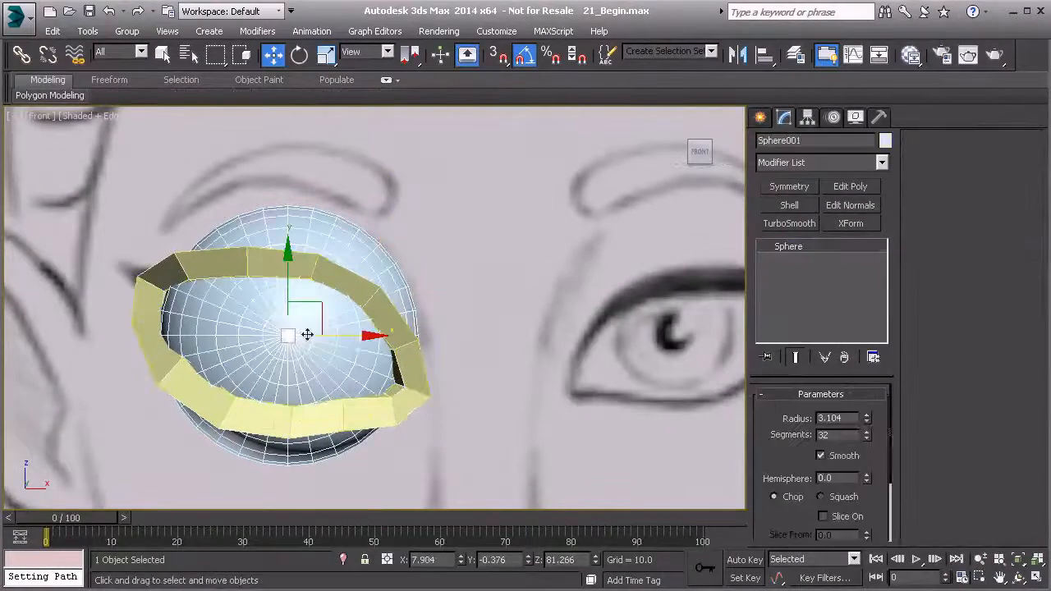
left_click_drag(866, 435, 865, 439)
left_click(866, 431)
middle_click_drag(293, 353, 368, 347)
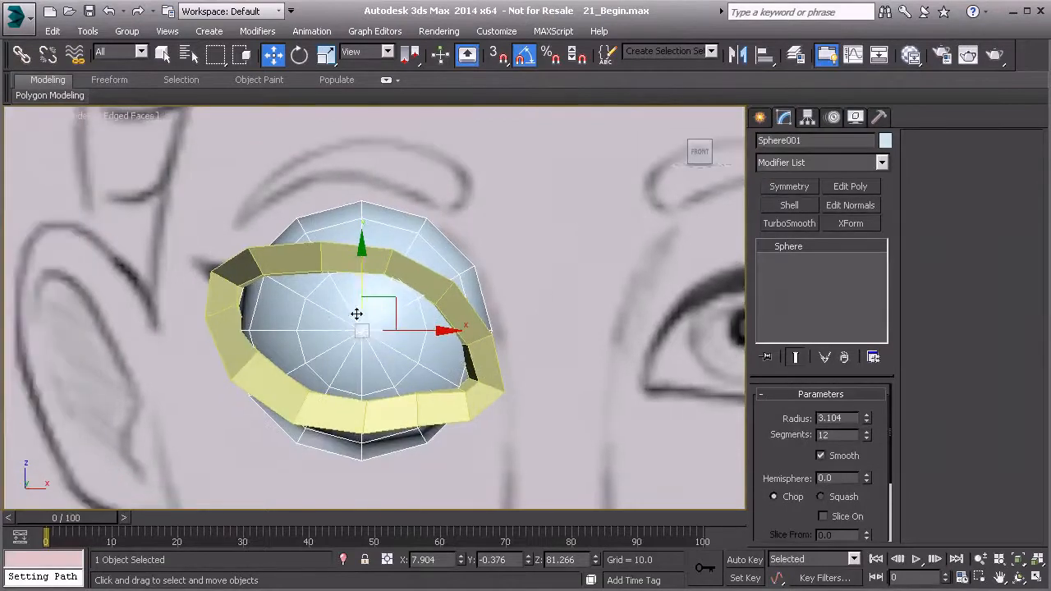
key("alt+x")
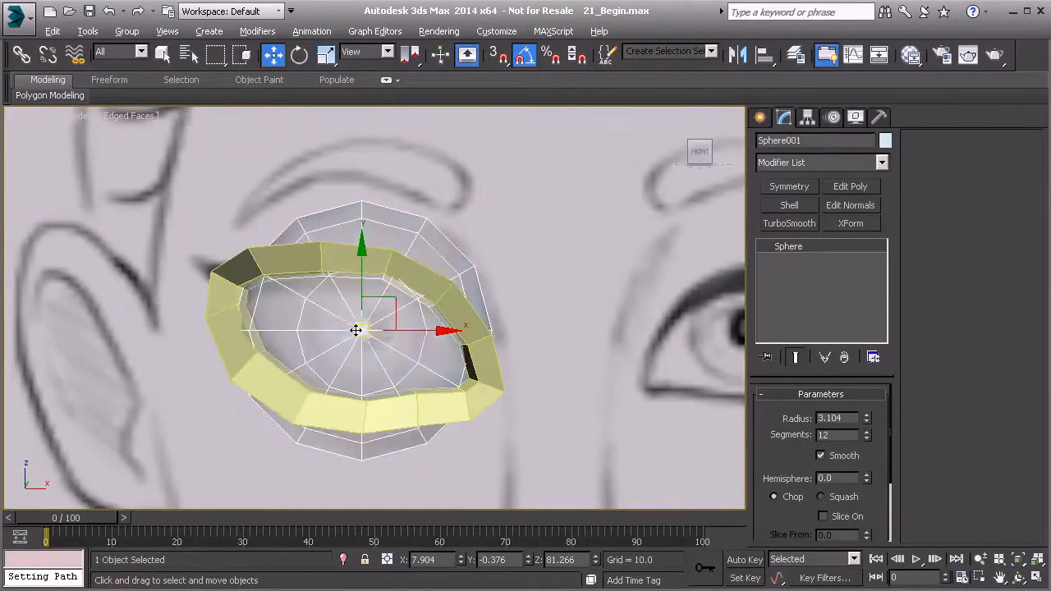
Set the eye ring's object color to black and assign it a Standard material
left_click(359, 264)
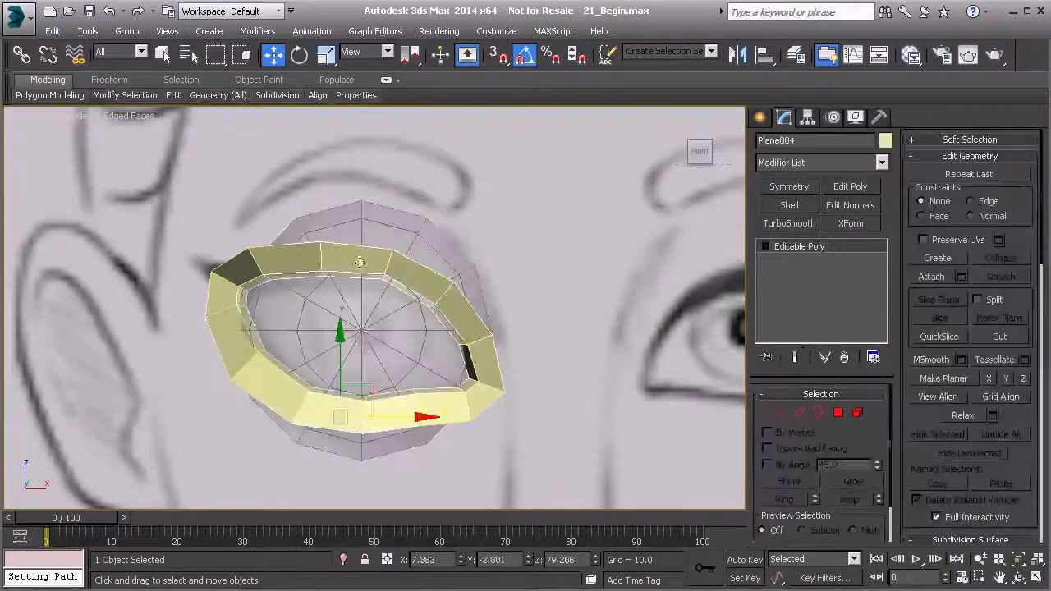
left_click(885, 141)
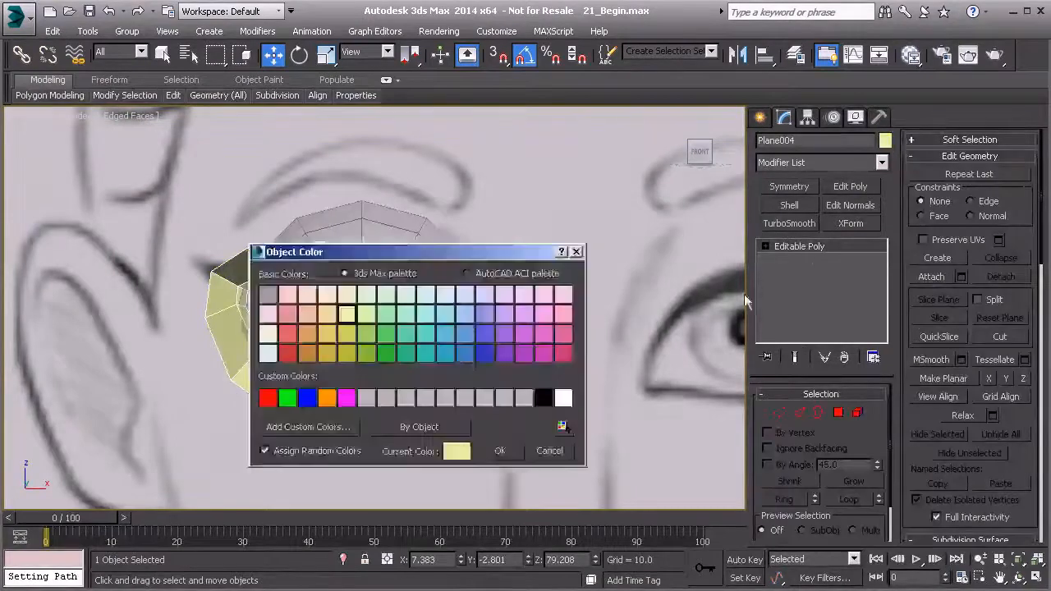
left_click(543, 398)
left_click(499, 453)
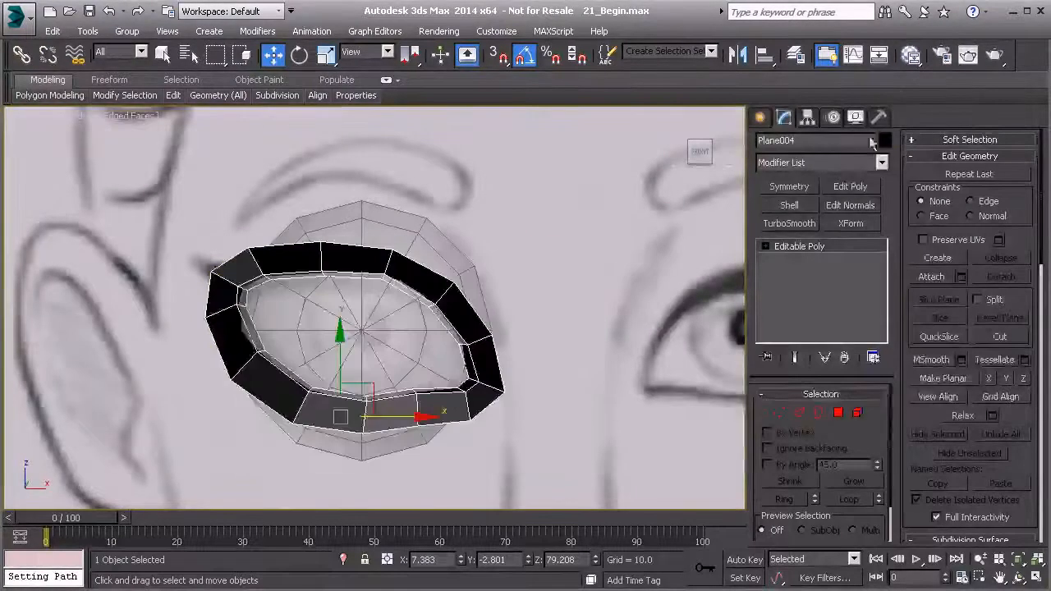
left_click(910, 54)
left_click(412, 44)
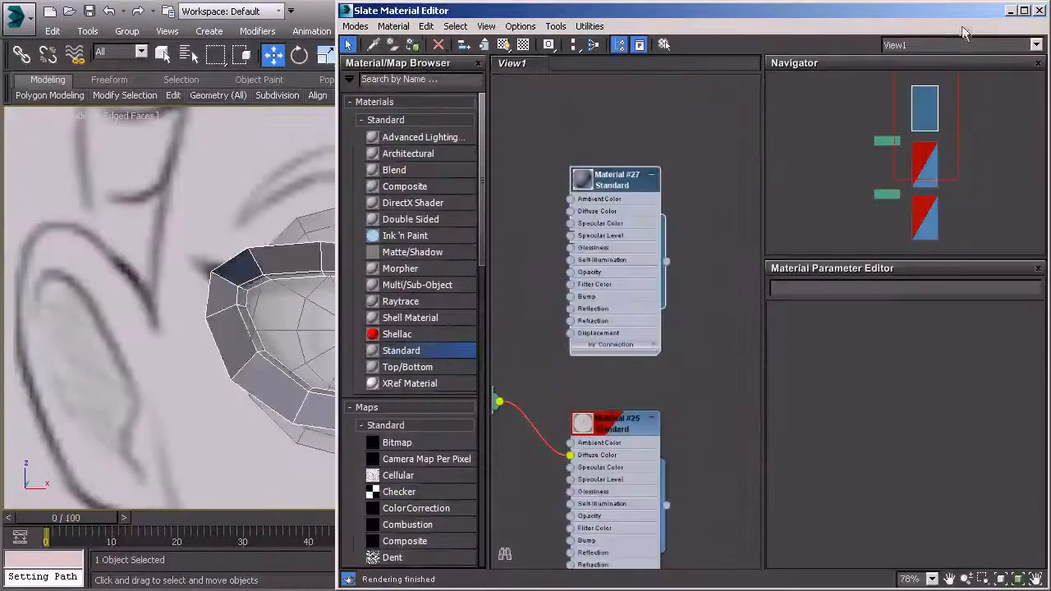
left_click(1035, 10)
Extrude the four outer edges of the upper lid upward about 1.08 toward the brow in the front view
scroll(375, 299, "up", 3)
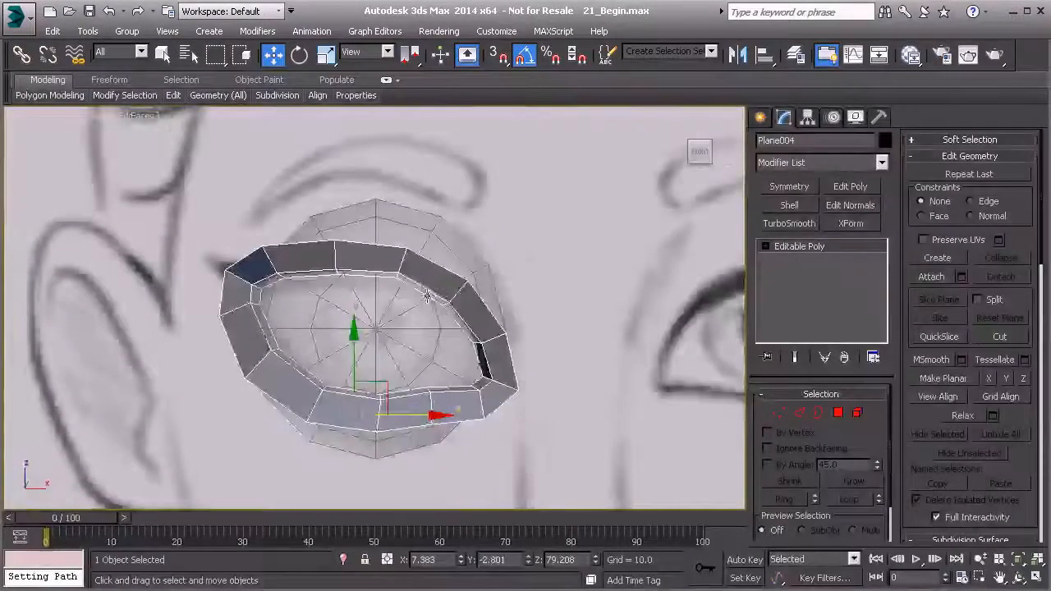
key("2")
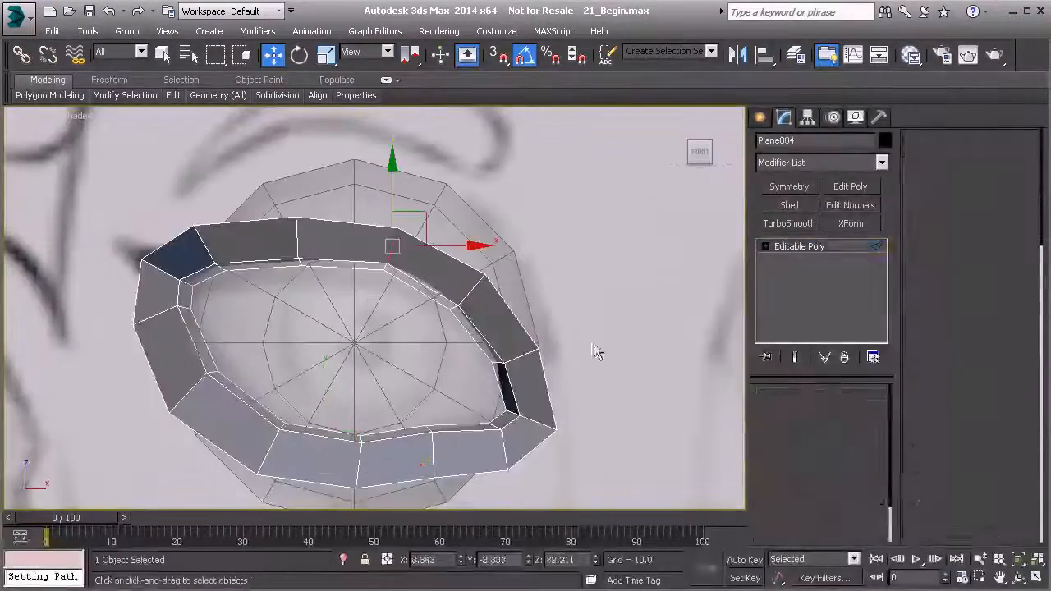
left_click(179, 236)
left_click(250, 224)
left_click(345, 224, "ctrl")
left_click(478, 275, "ctrl")
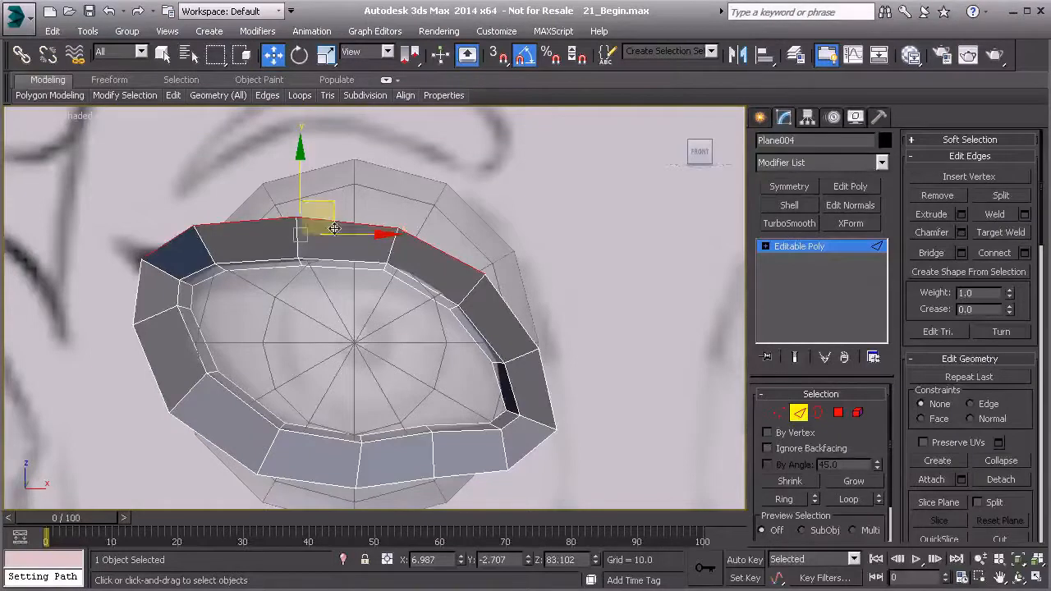
left_click_drag(298, 180, 308, 118, "shift")
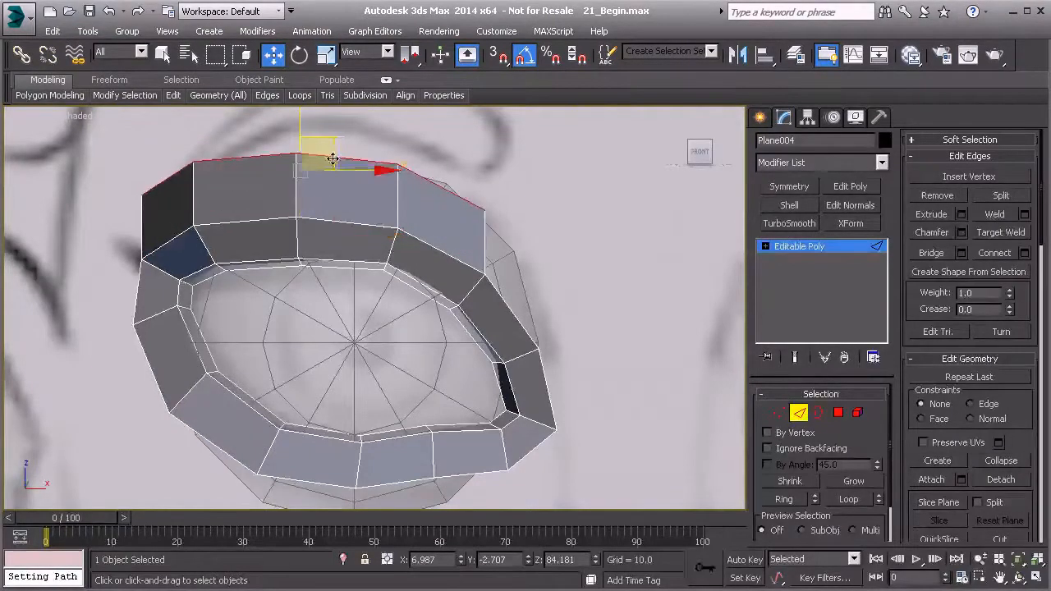
Move the extruded upper-lid edges back about 0.39 in depth in the side view to follow the eye socket
scroll(332, 159, "down", 2)
key("l")
left_click_drag(437, 204, 415, 202)
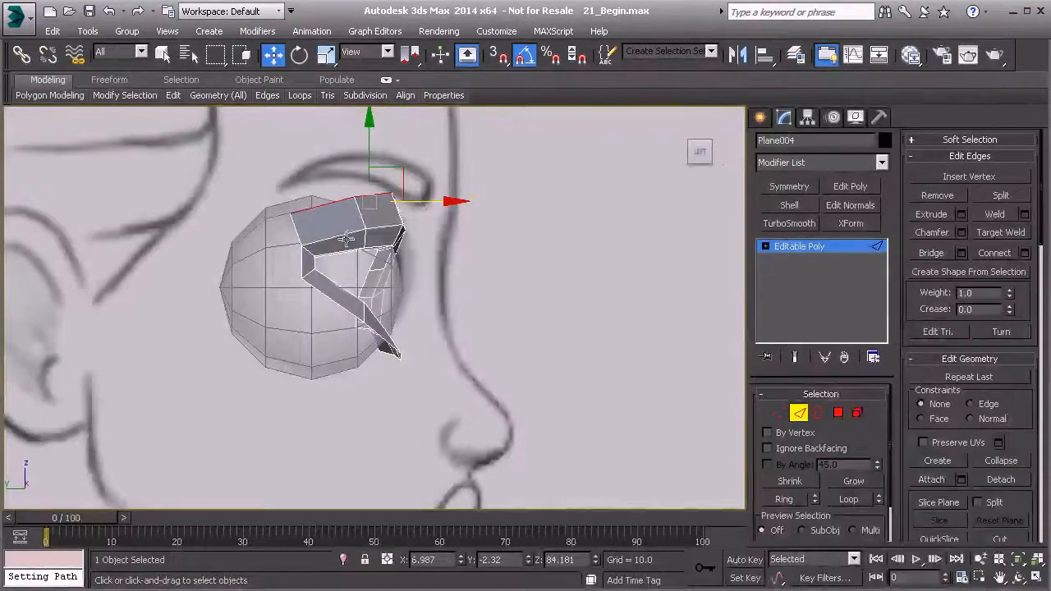
key("p")
mouse_move(427, 237)
middle_mouse_down("alt")
mouse_move(386, 240)
mouse_move(414, 243)
mouse_move(359, 211)
mouse_move(416, 219)
mouse_move(285, 224)
mouse_move(392, 212)
mouse_move(396, 237)
mouse_move(375, 228)
middle_mouse_up("alt")
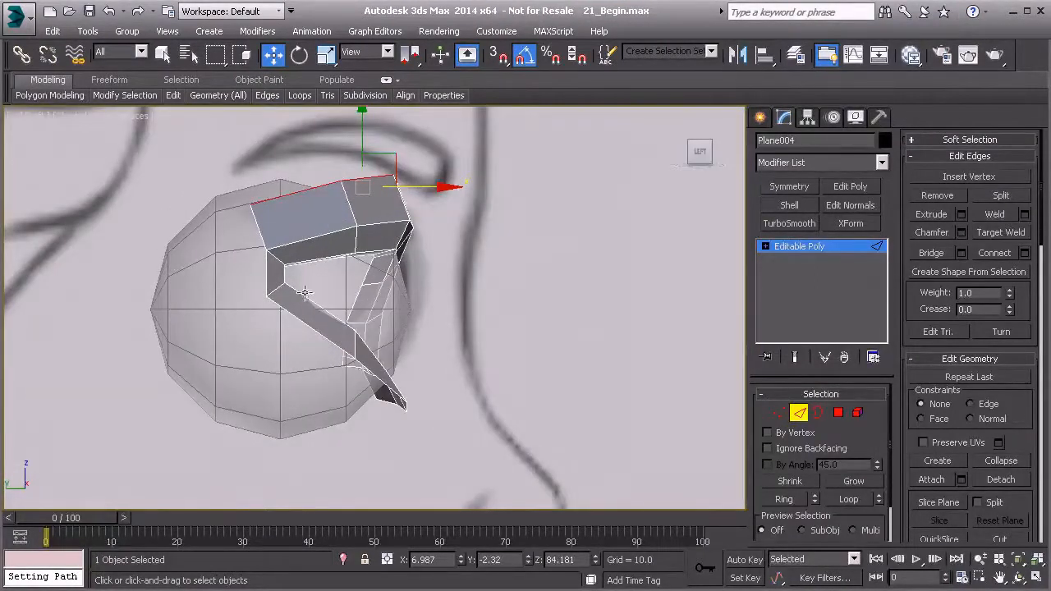
middle_click_drag(354, 302, 361, 370, "alt")
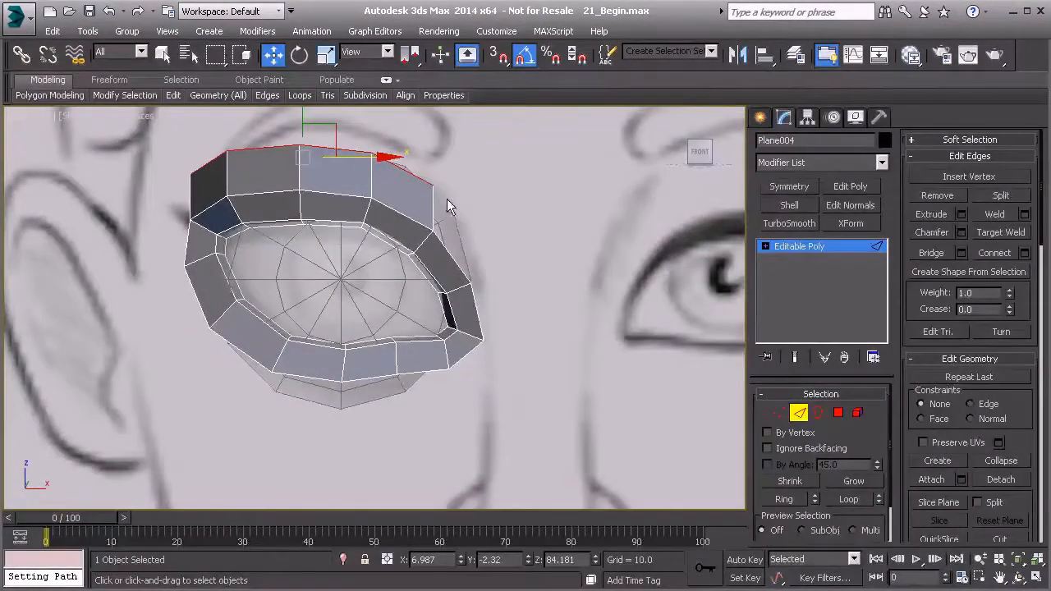
Reposition the new upper row's vertices in the front view so its polygons fan out evenly around the upper lid
key("1")
left_click(434, 185)
left_click_drag(461, 163, 408, 127)
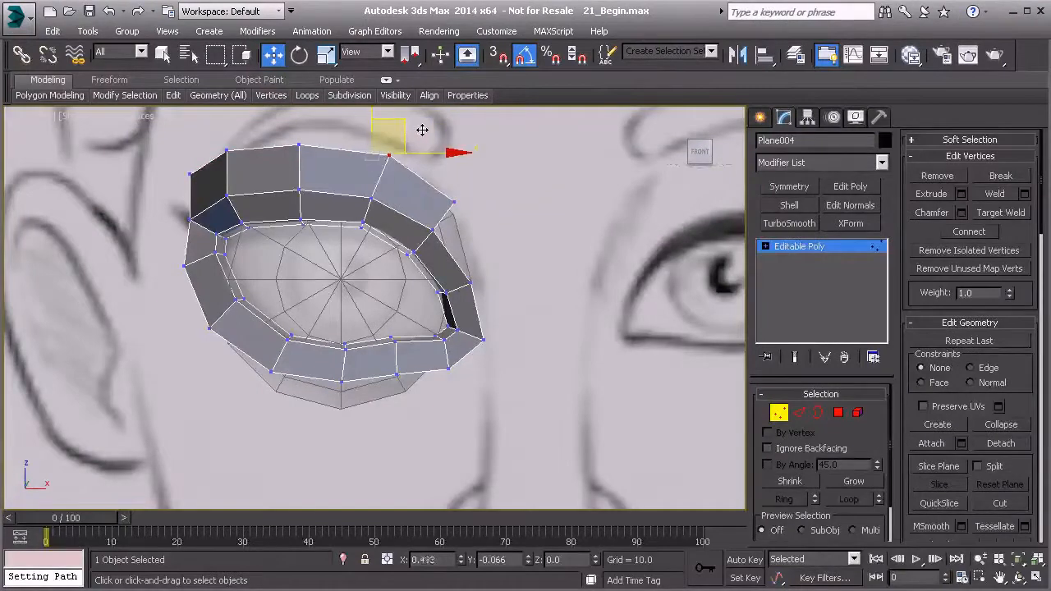
left_click(190, 174)
left_click_drag(211, 149, 246, 144)
middle_click_drag(246, 144, 209, 147)
left_click(261, 150)
left_click_drag(262, 117, 259, 114)
left_click(350, 158)
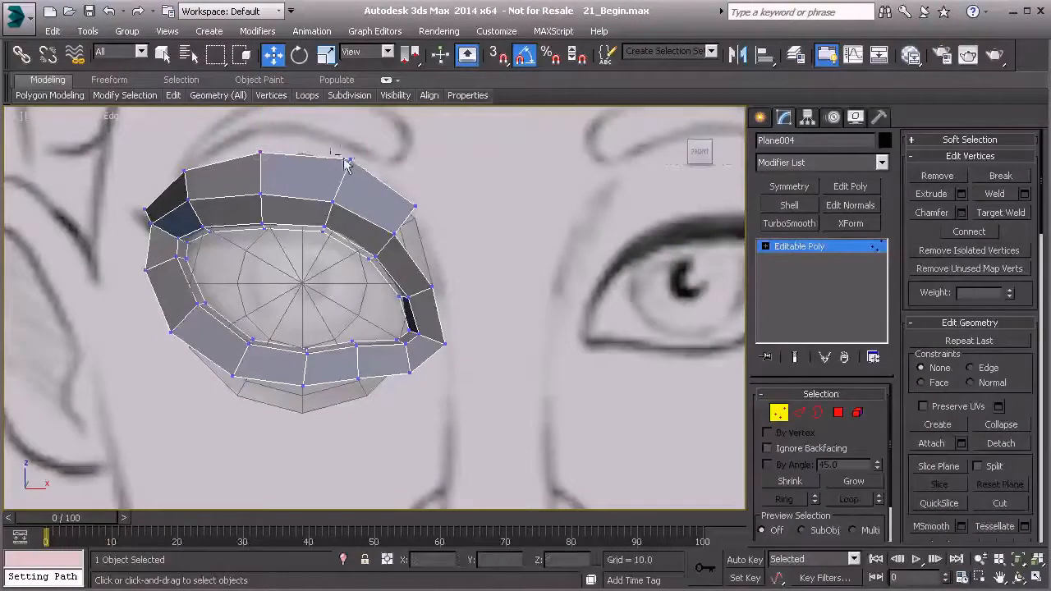
left_click_drag(371, 131, 368, 135)
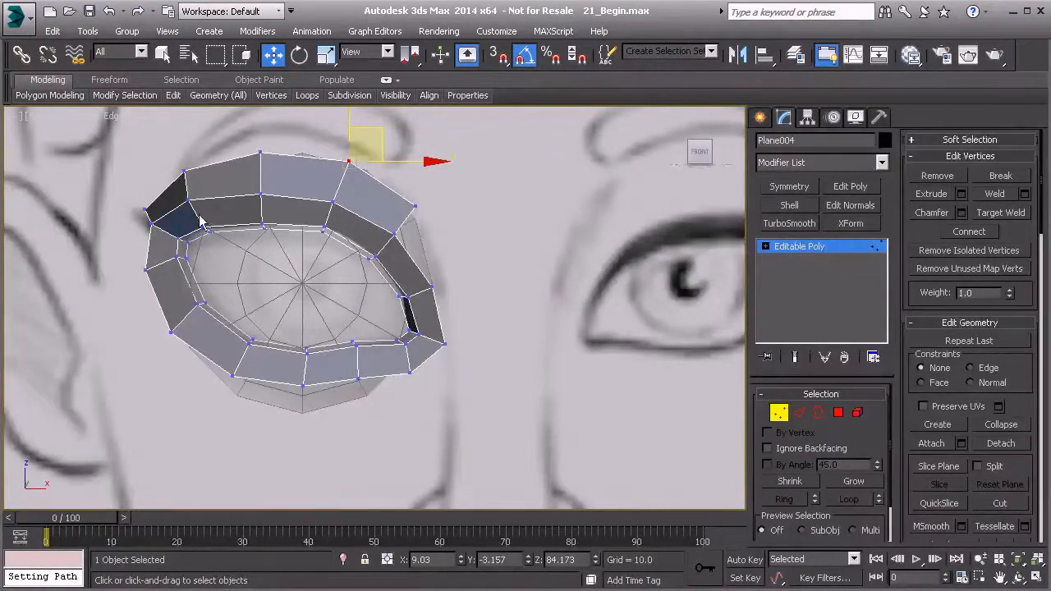
Examine the eye geometry against the brow, nose and mouth in the front reference drawing
scroll(199, 220, "down", 5)
middle_click_drag(246, 229, 280, 264, "alt")
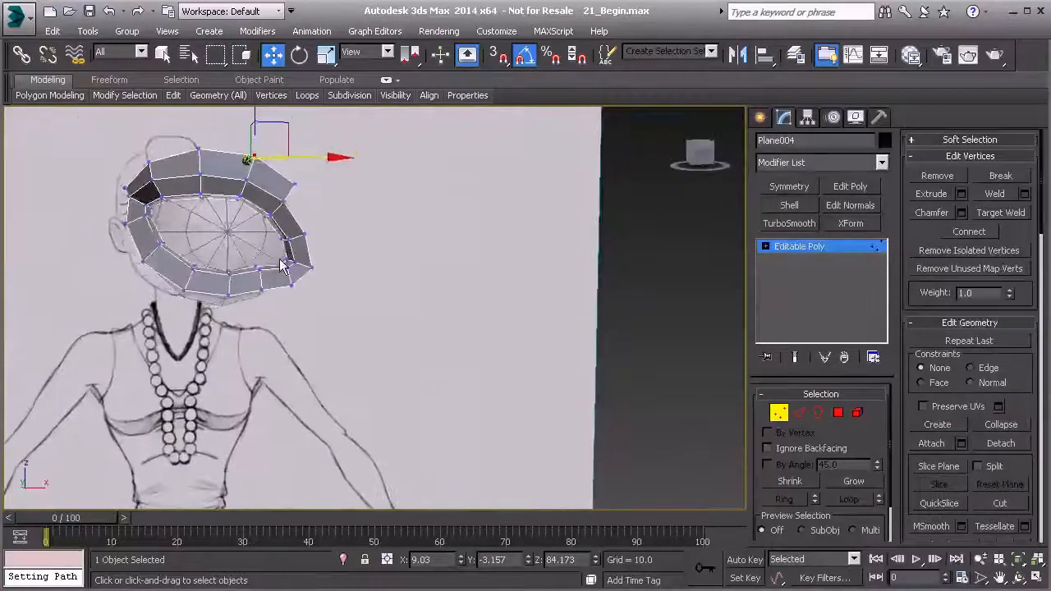
scroll(280, 265, "up", 6)
scroll(401, 265, "down", 2)
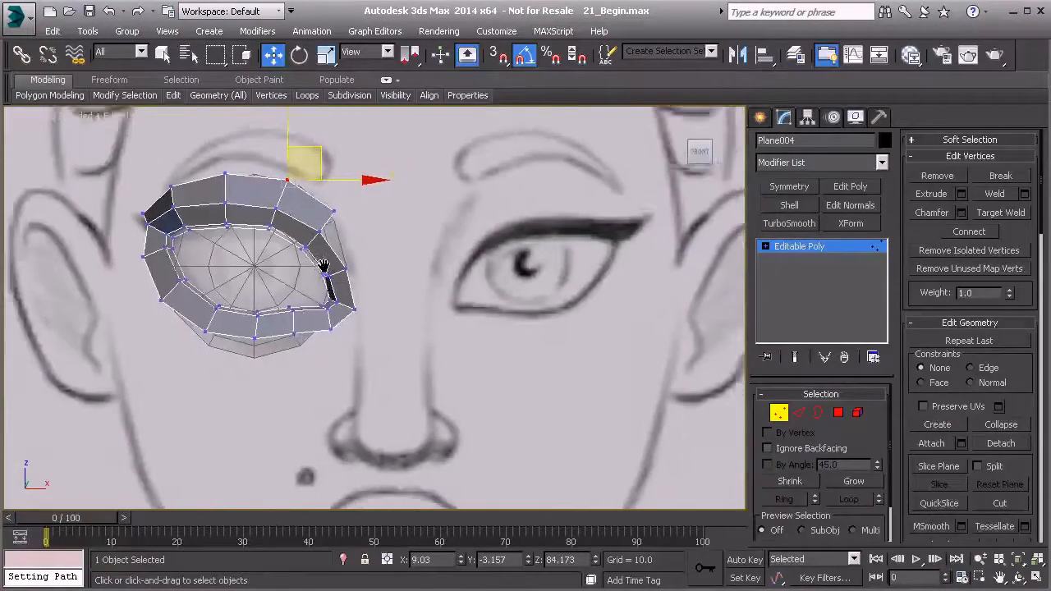
middle_click_drag(313, 267, 348, 325)
middle_click_drag(269, 319, 349, 365)
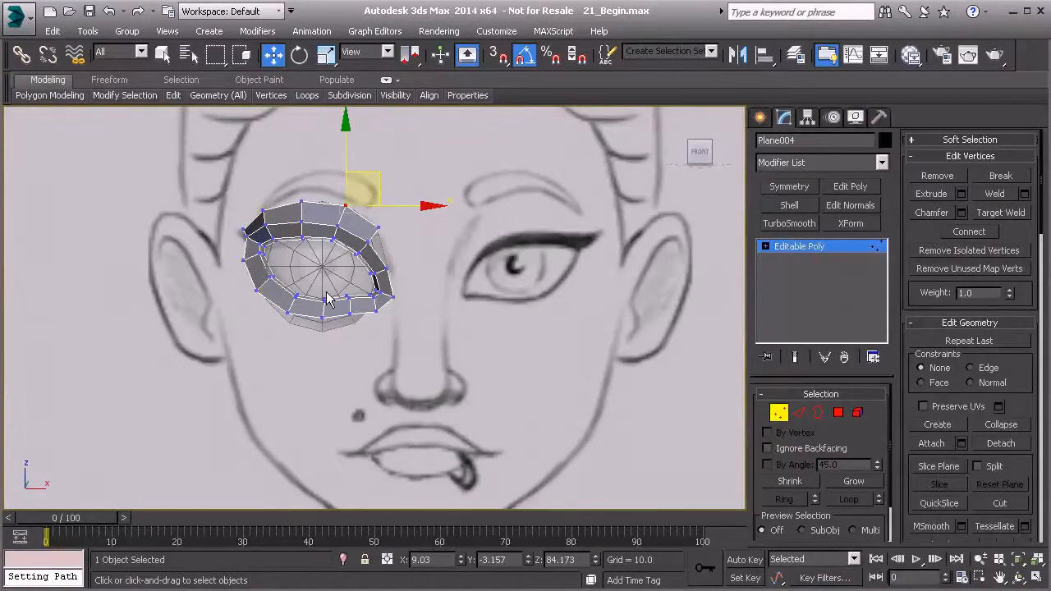
middle_click_drag(392, 402, 403, 361)
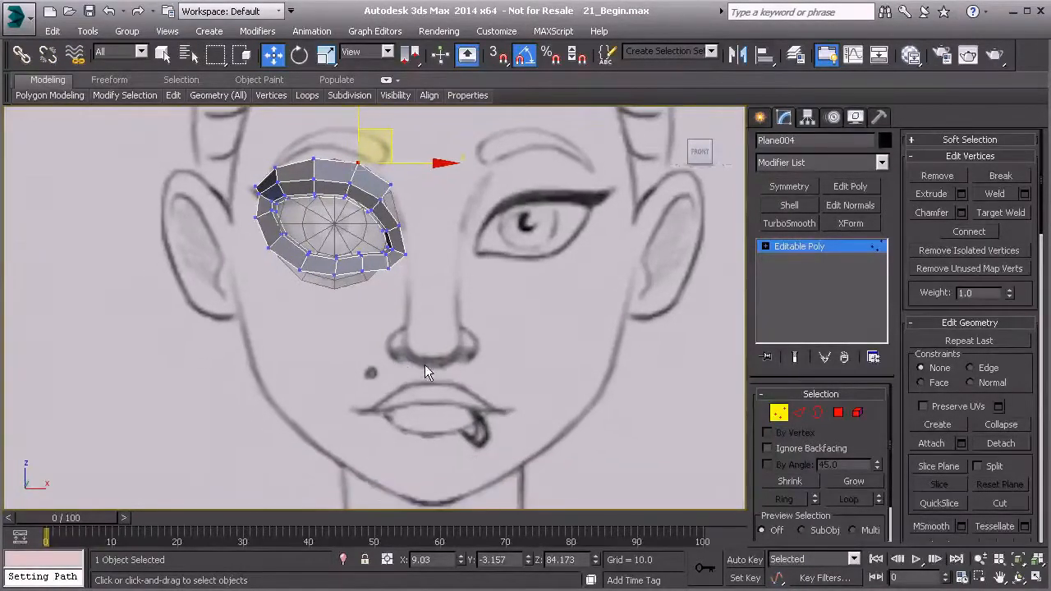